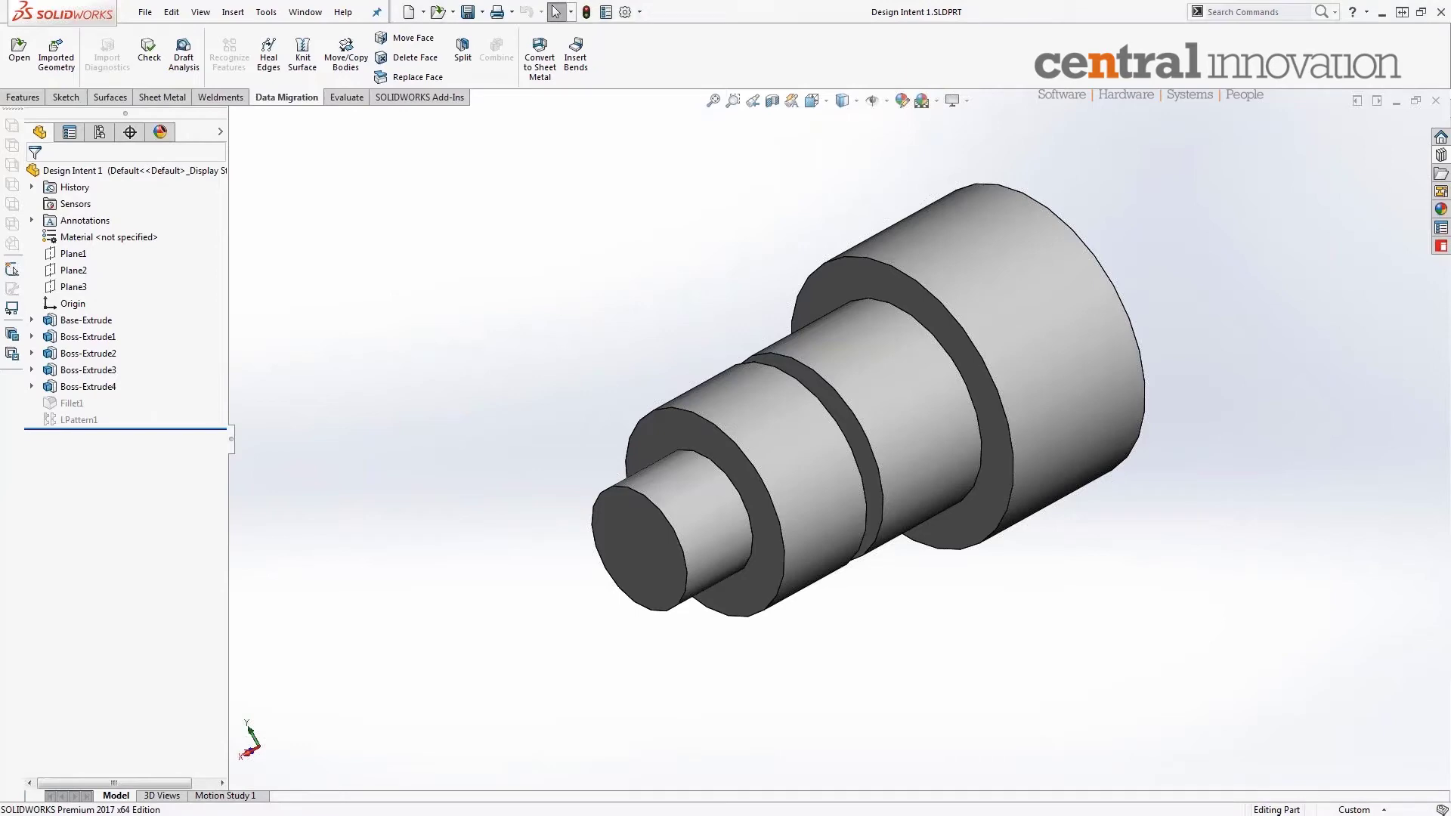
Open the part's image quality settings and check the saved size of Design Intent 1.SLDPRT in Windows Explorer
click(627, 18)
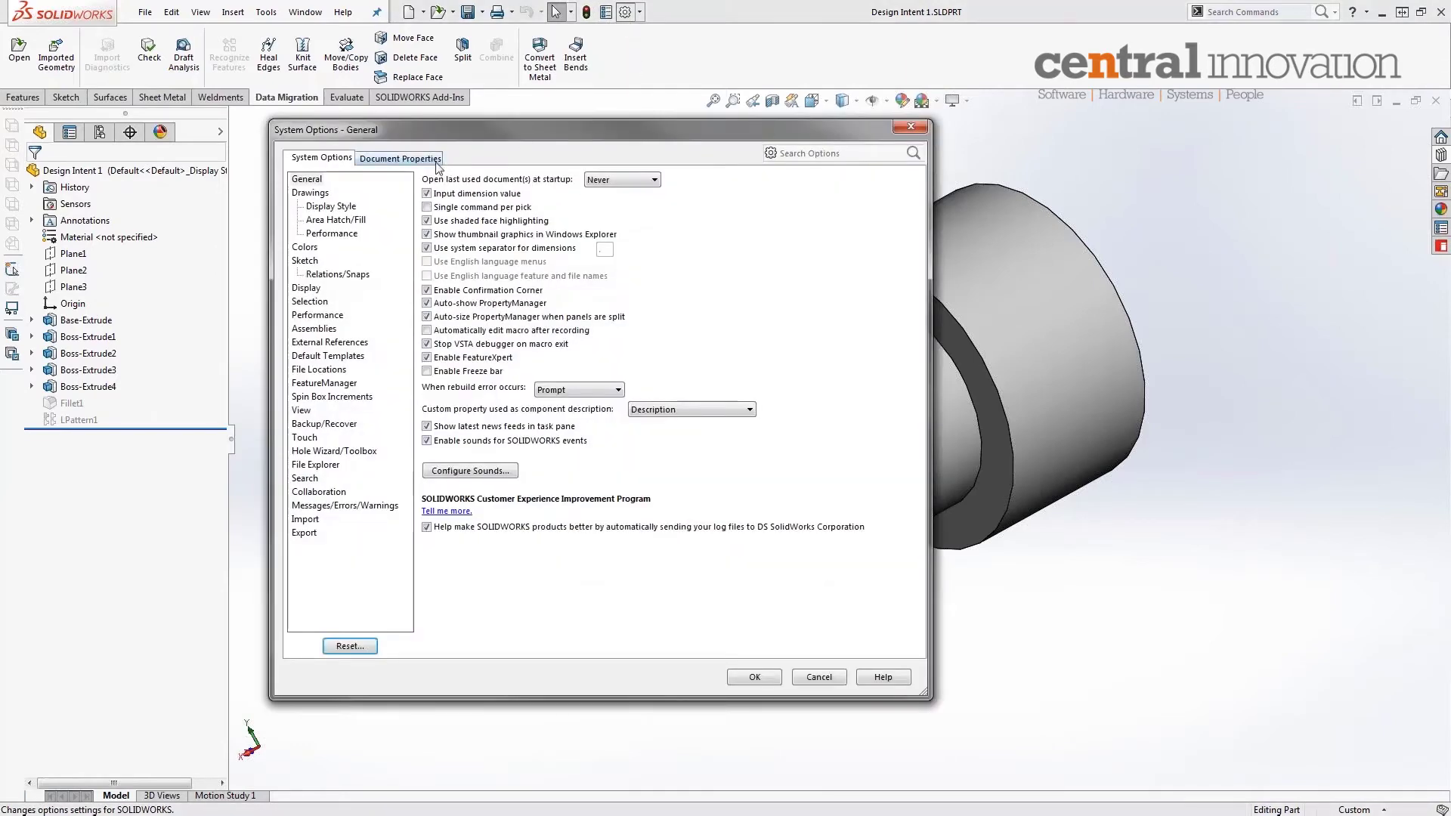
click(422, 160)
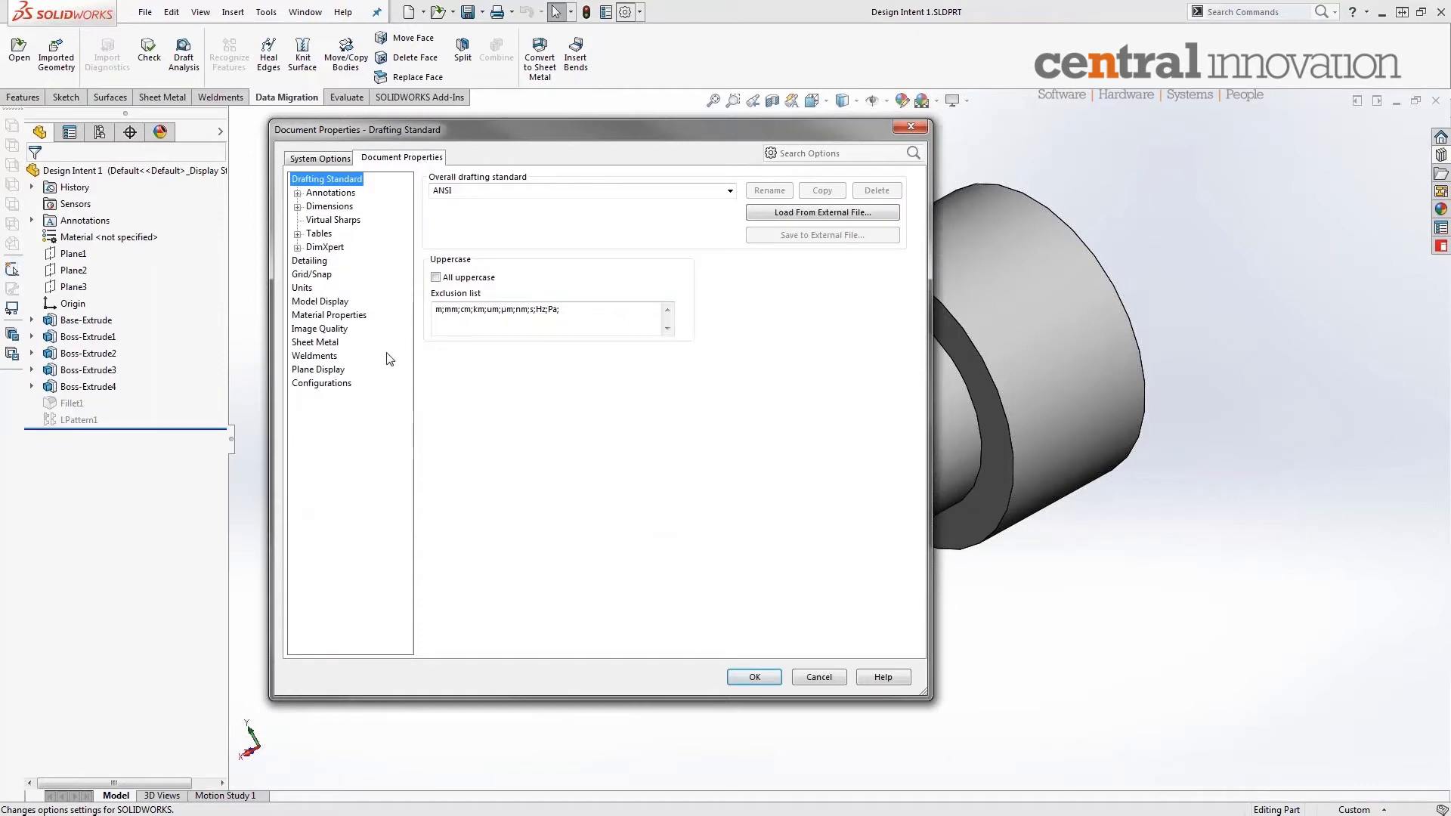
click(342, 330)
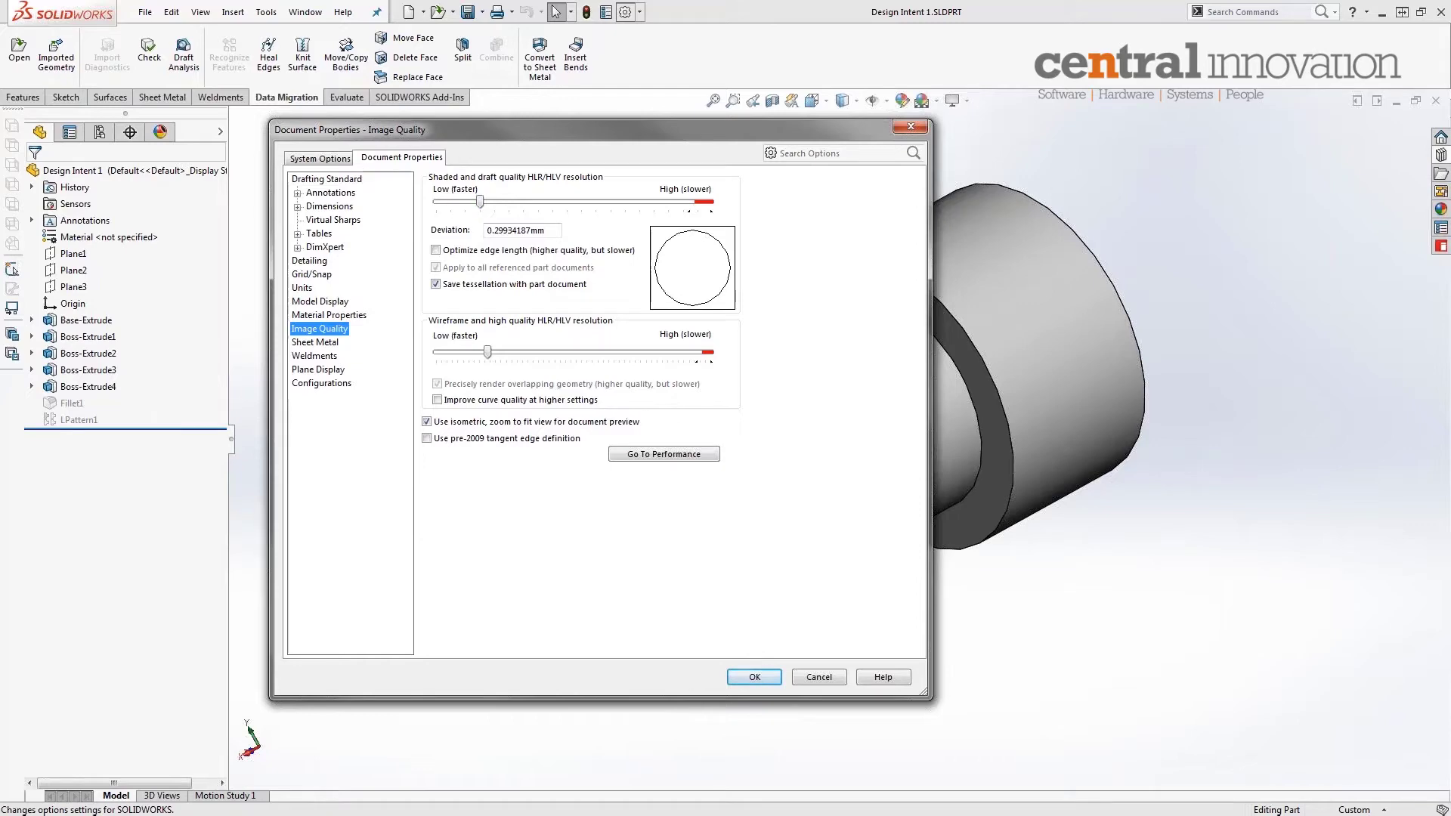
key(alt+Tab)
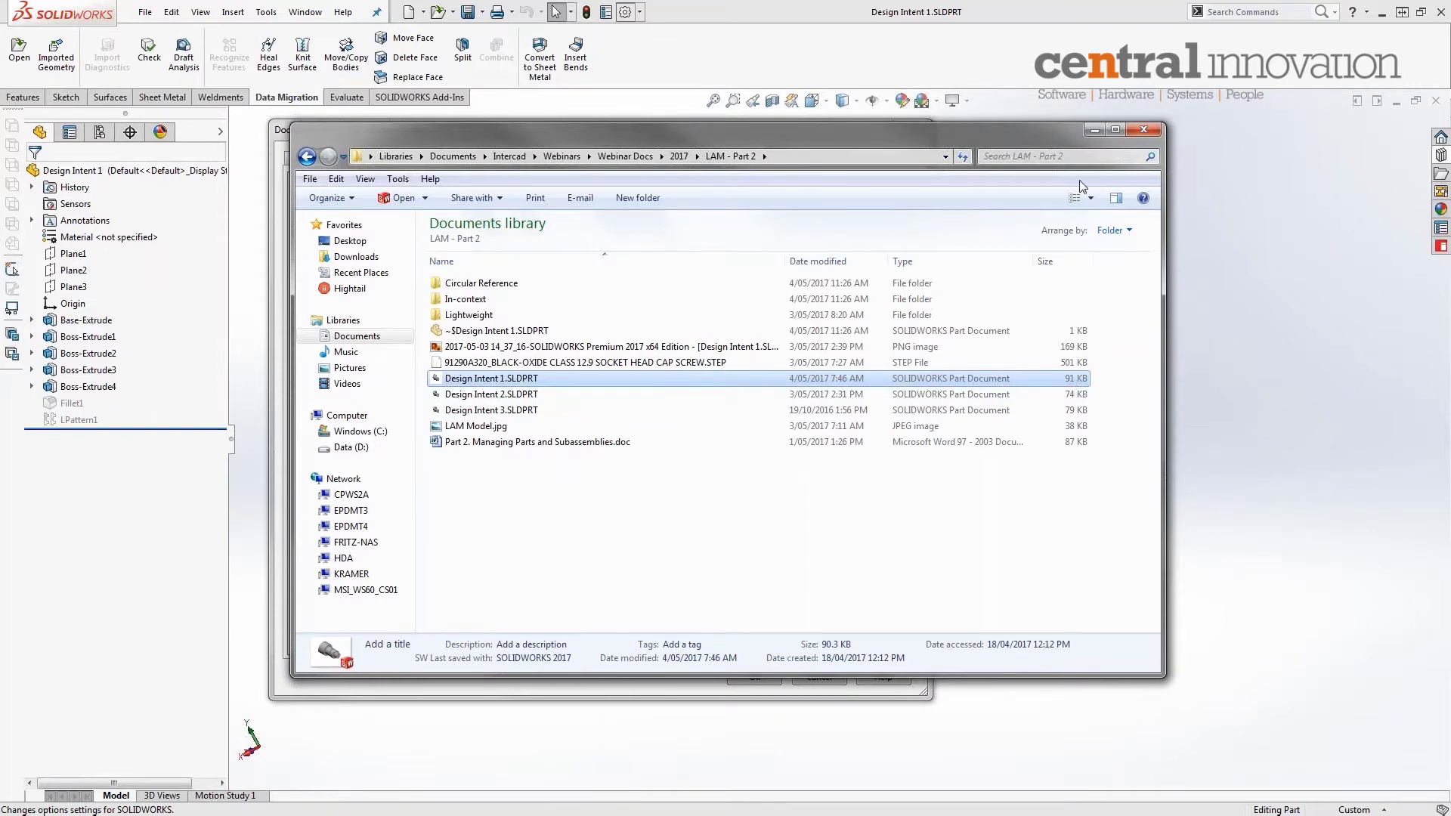
click(1094, 129)
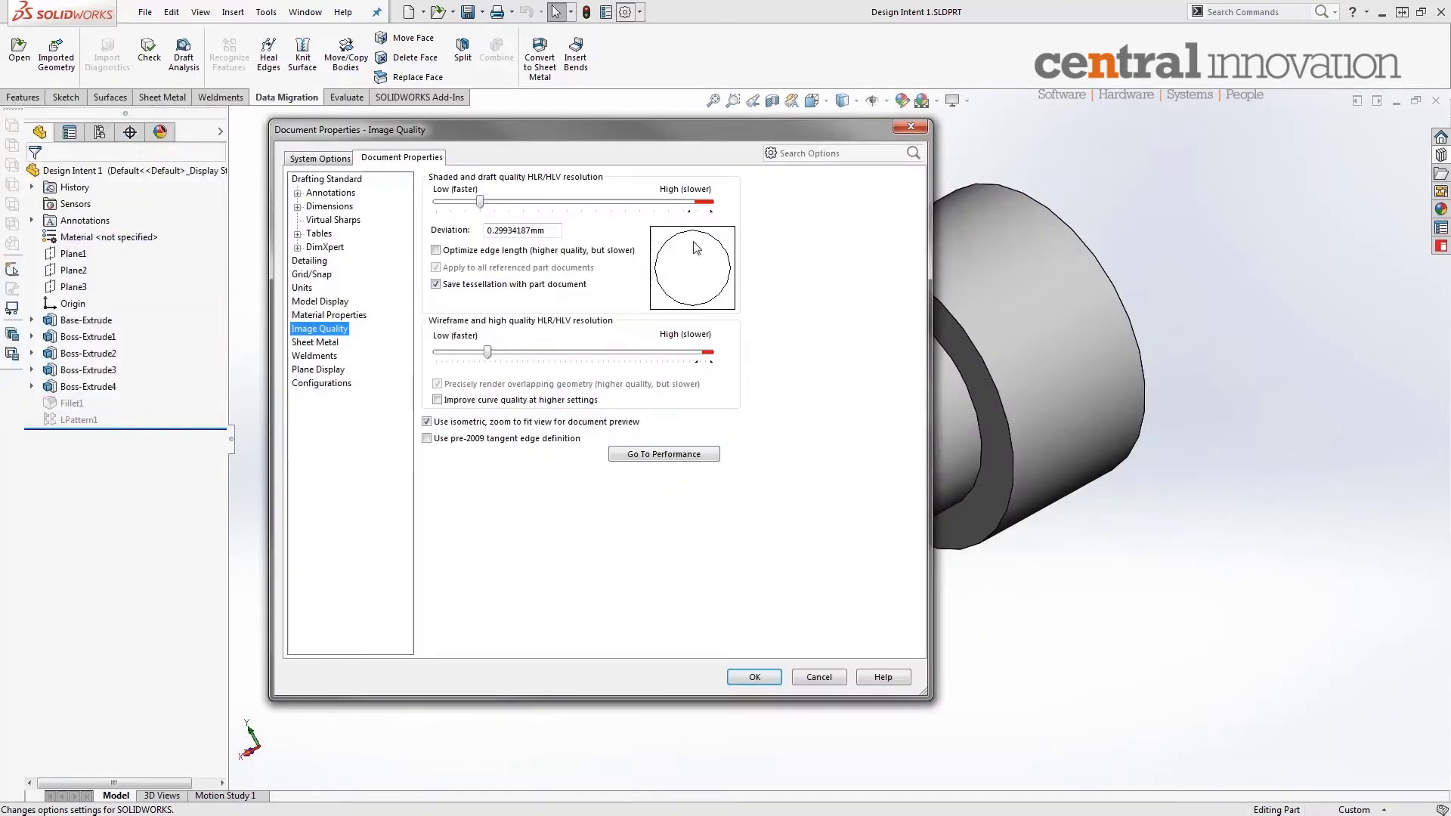
Raise the shaded and draft quality resolution to just below the red zone and check the part's saved file size in Windows Explorer
click(482, 203)
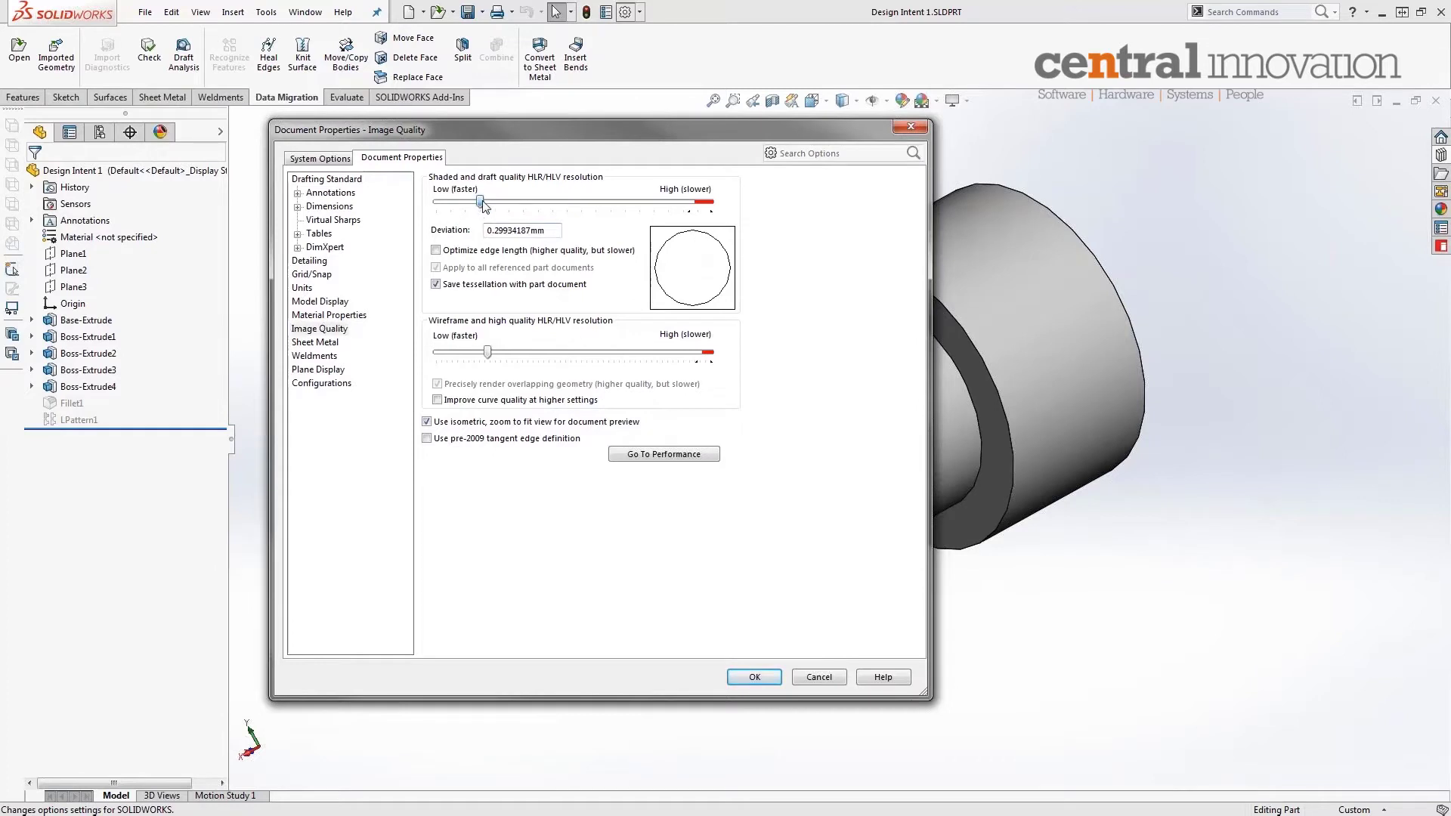
drag(482, 201, 693, 202)
click(755, 677)
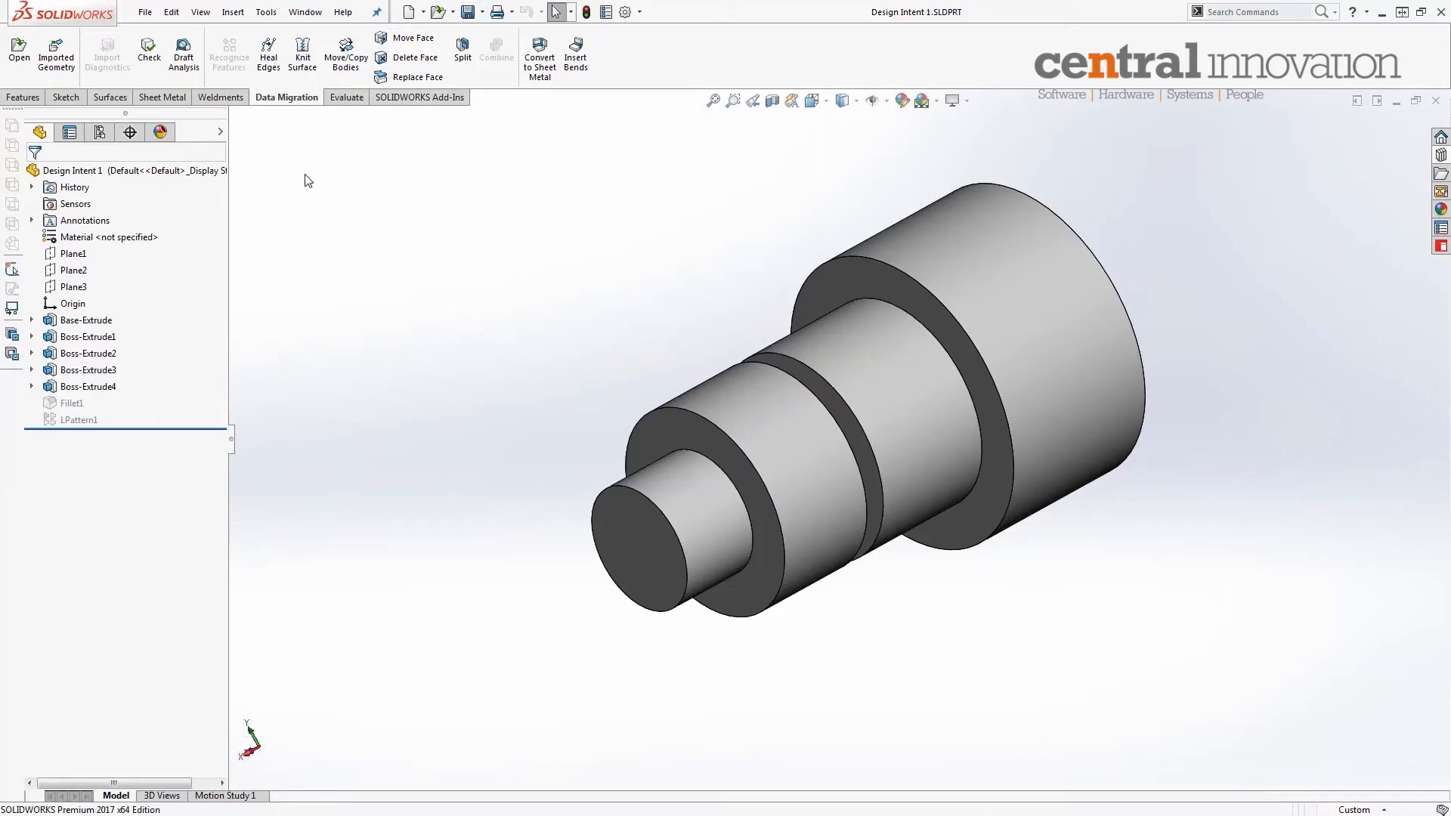
key(alt+Tab)
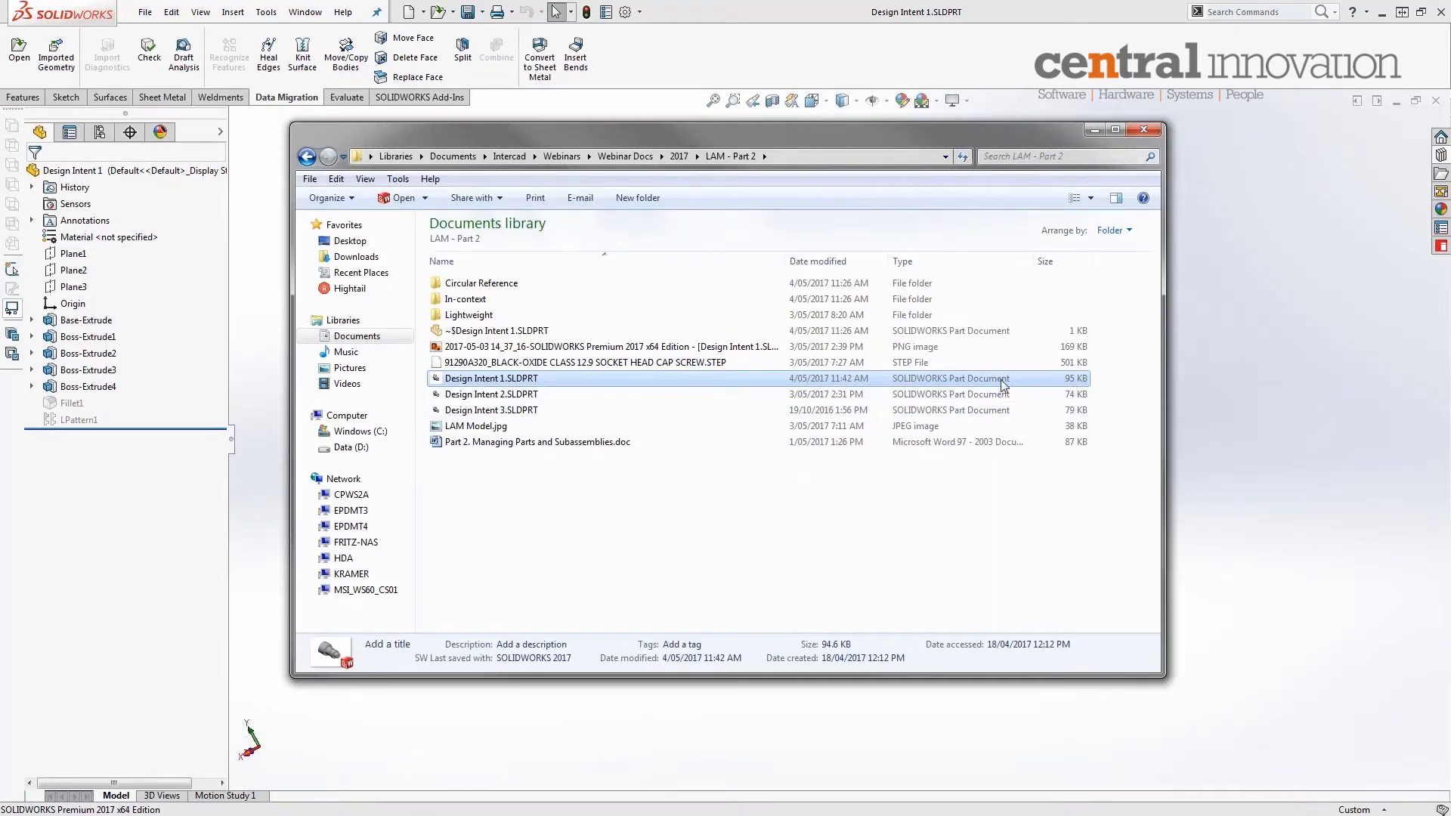
click(1095, 132)
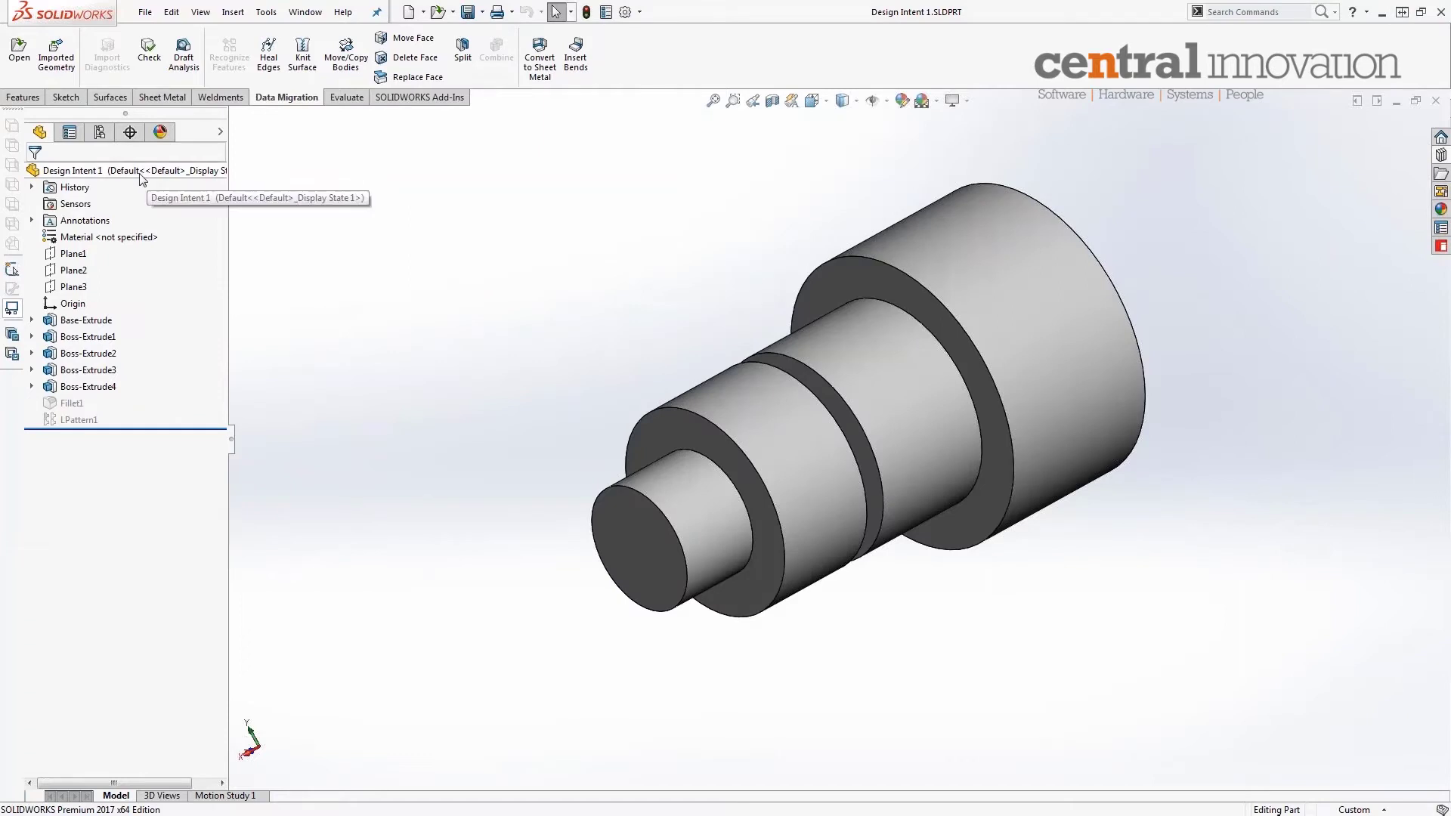
Activate the Filleted configuration and remove the rebuild/save mark and purge data for all configurations
click(100, 134)
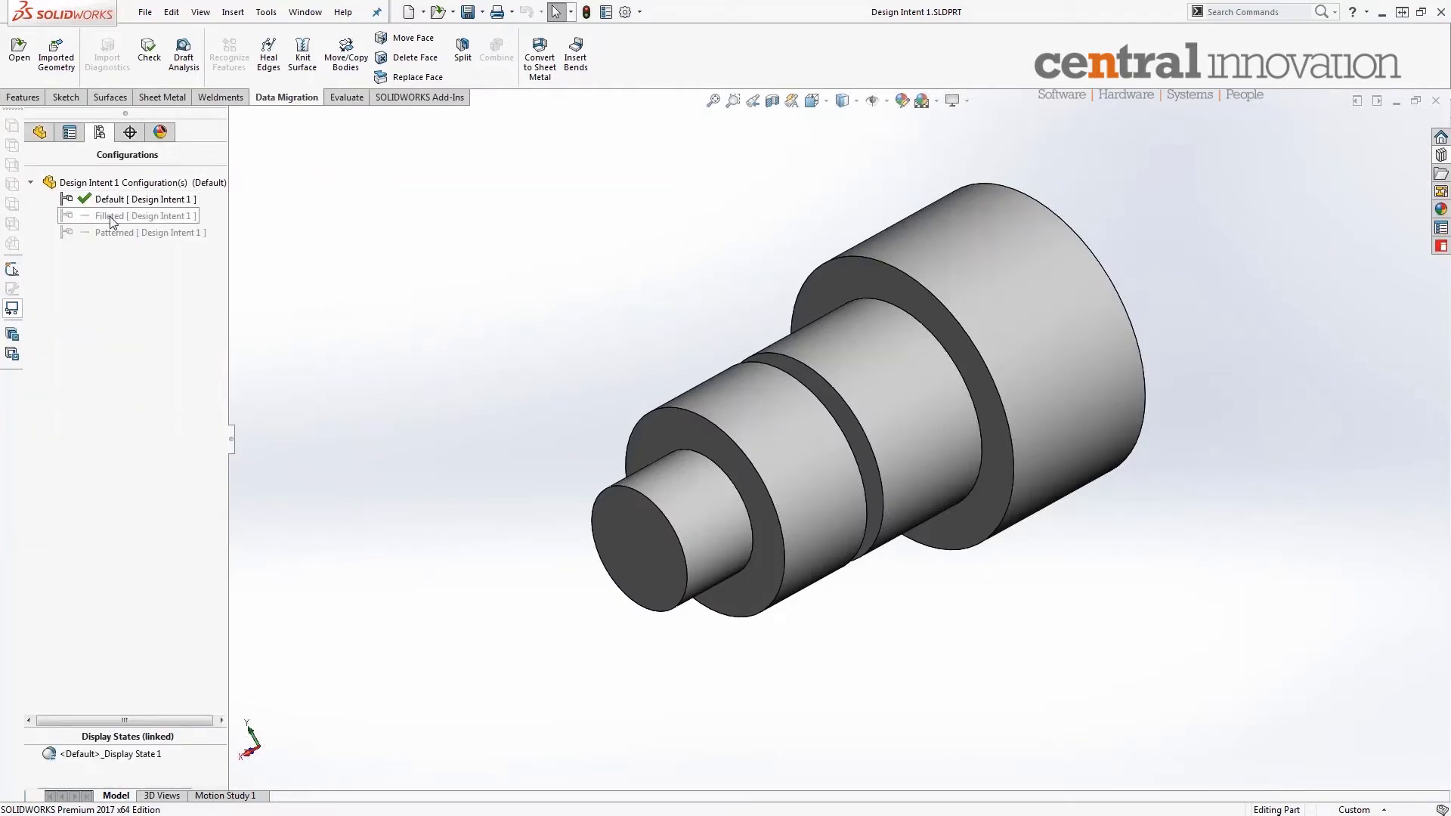
double_click(110, 217)
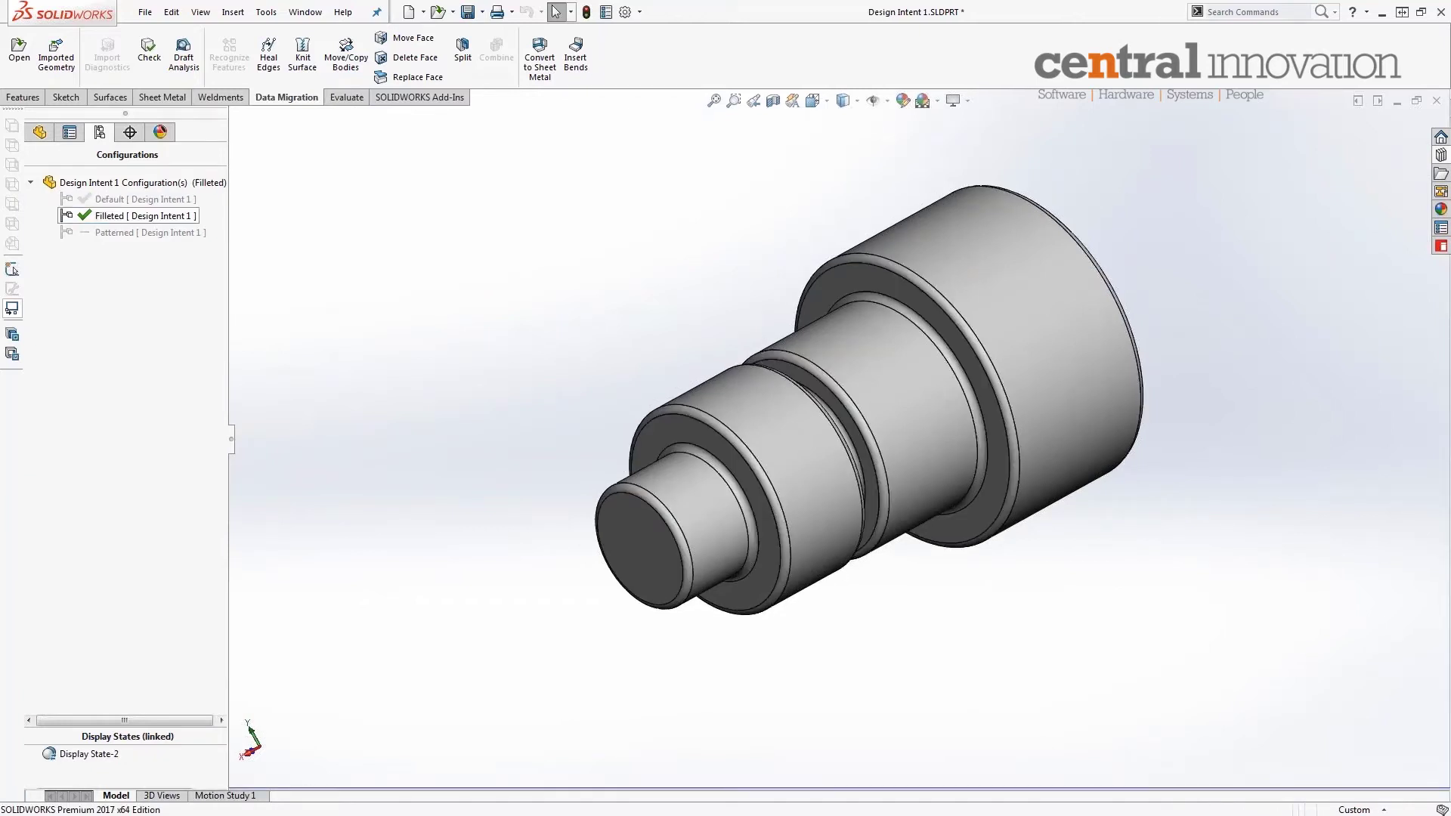
right_click(116, 186)
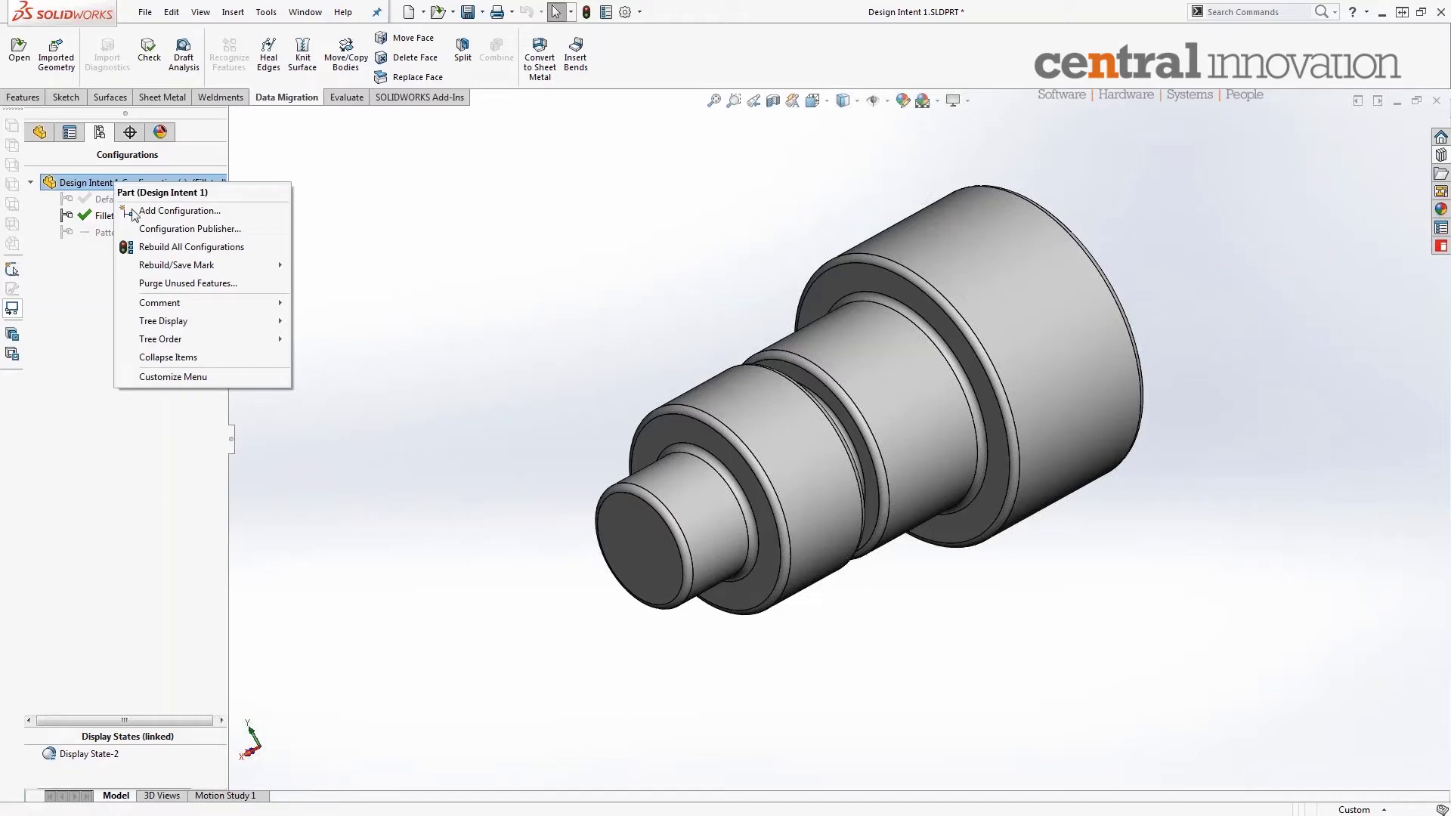
mouse_move(175, 275)
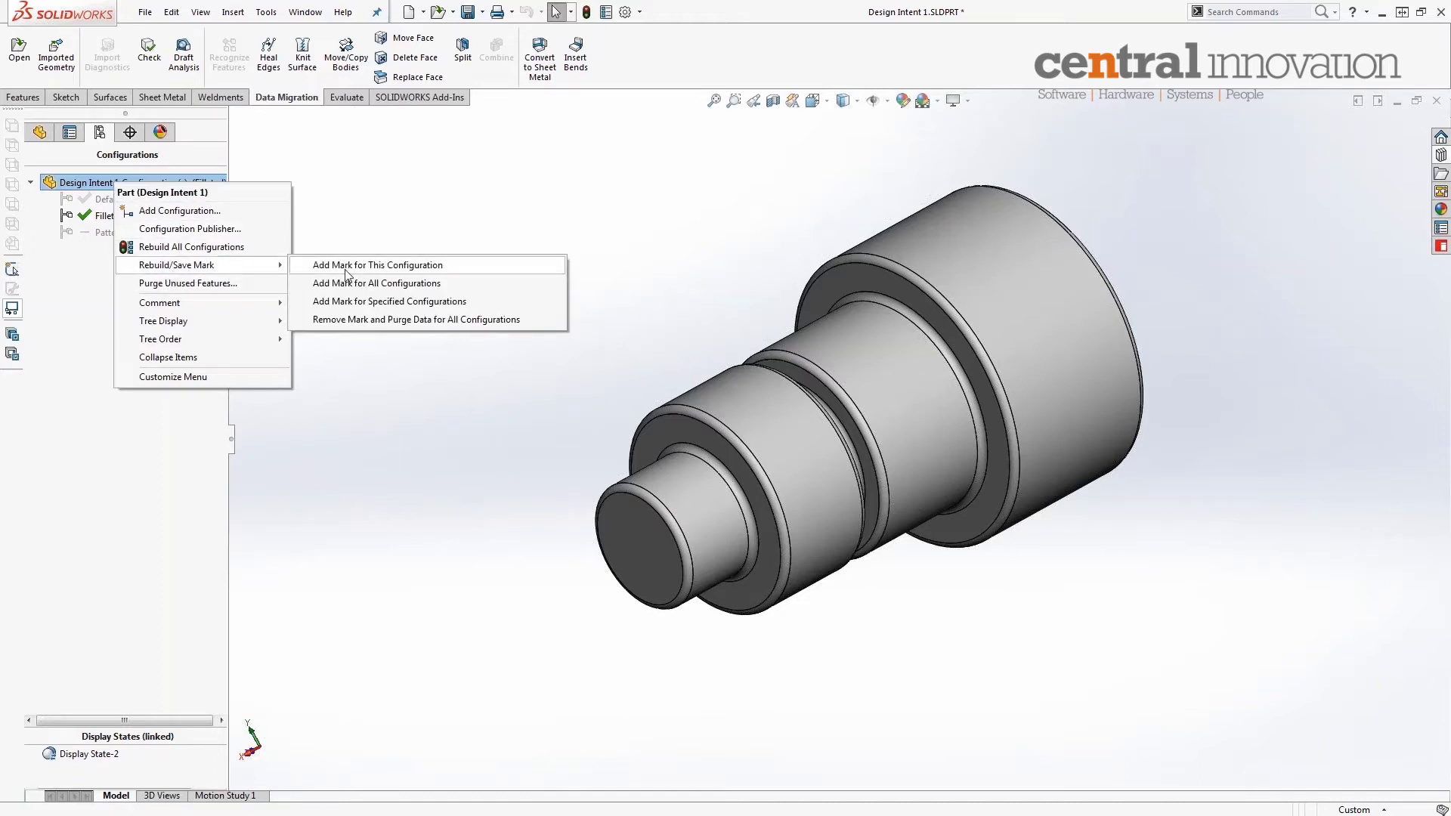
click(358, 320)
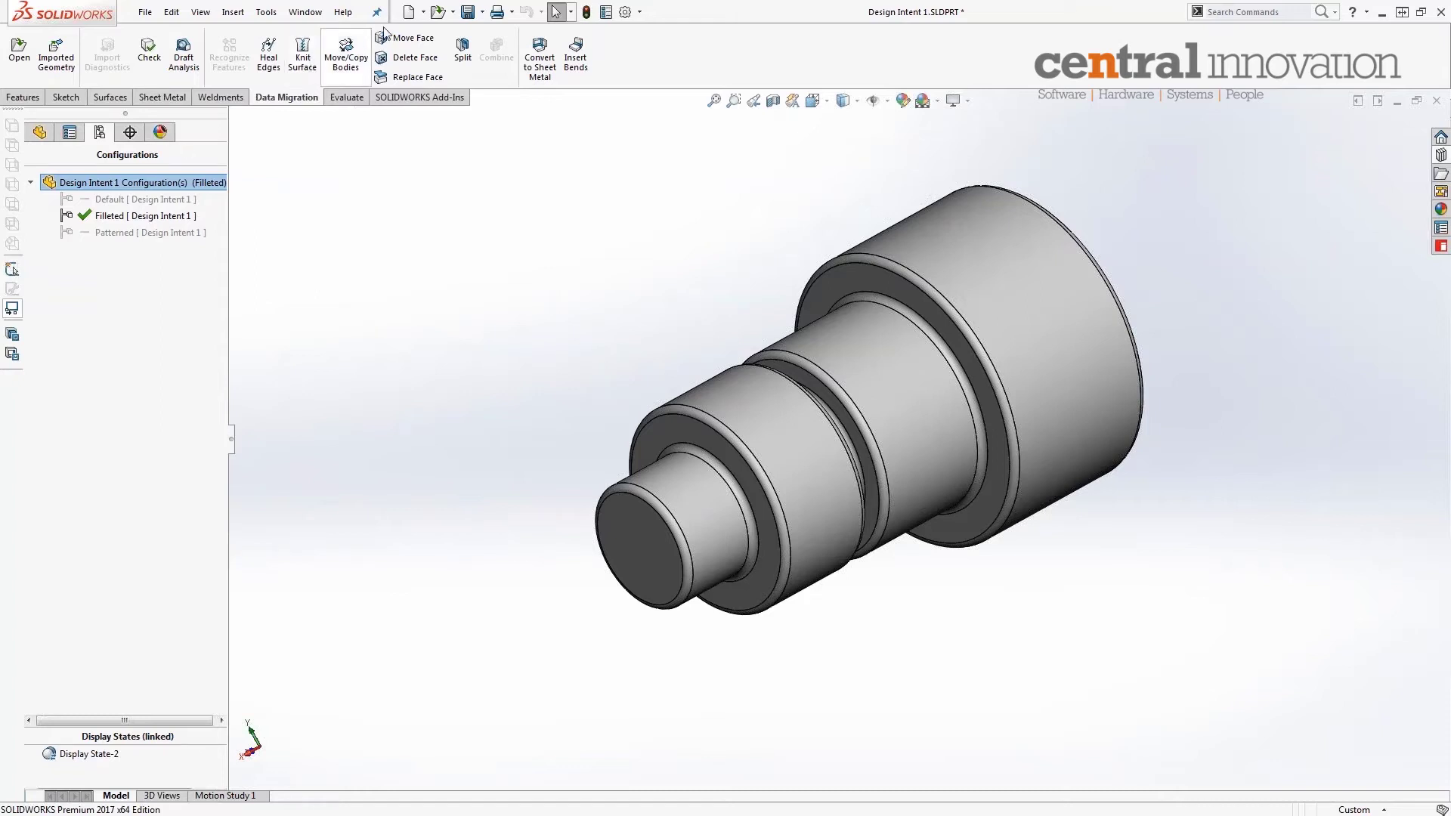
Save the part with Filleted active and check the size of Design Intent 1.SLDPRT in Windows Explorer
click(468, 12)
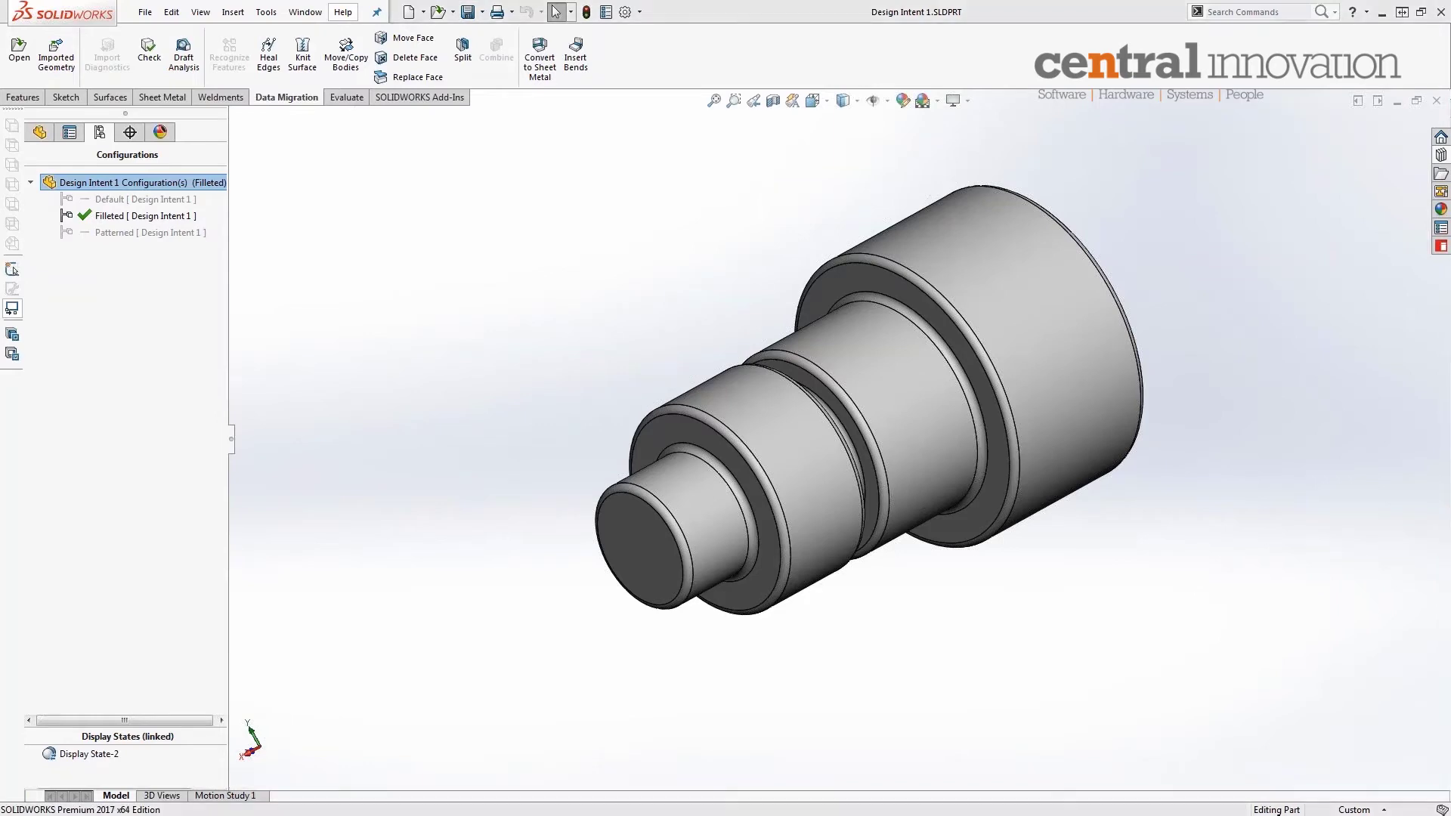
key(alt+Tab)
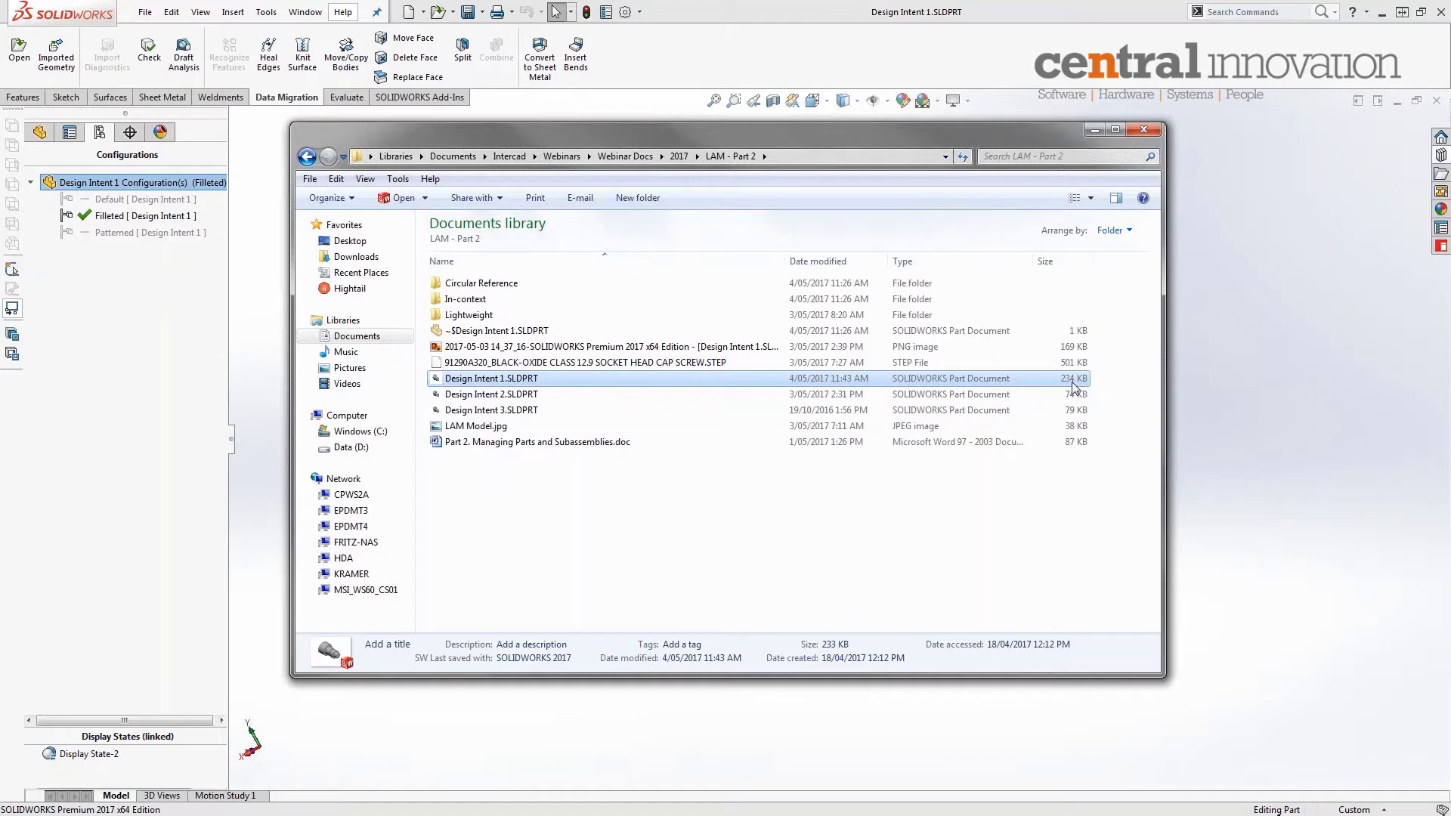
click(1096, 131)
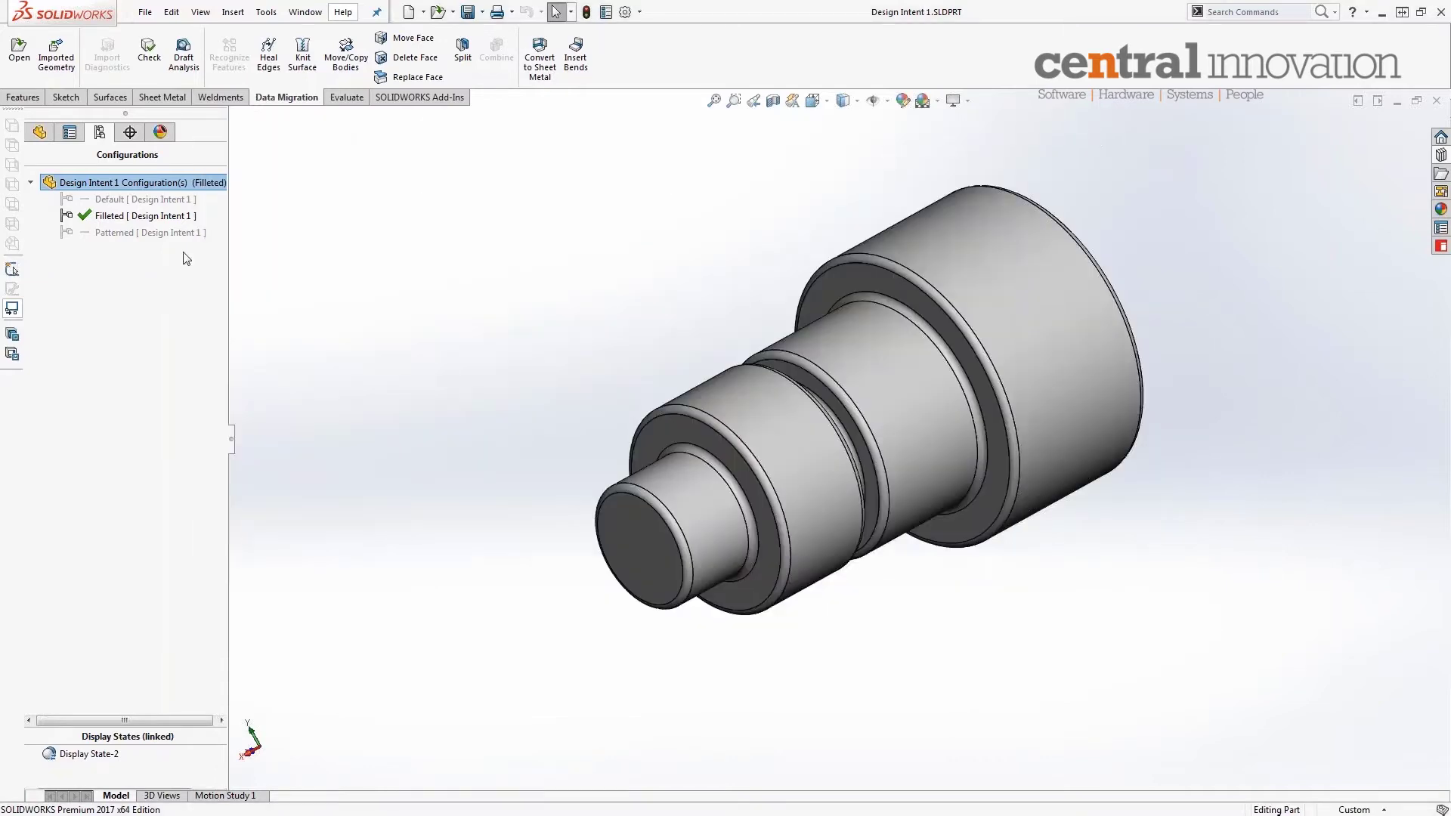
Activate the Patterned configuration and remove the rebuild/save mark and purge data for all configurations
double_click(136, 234)
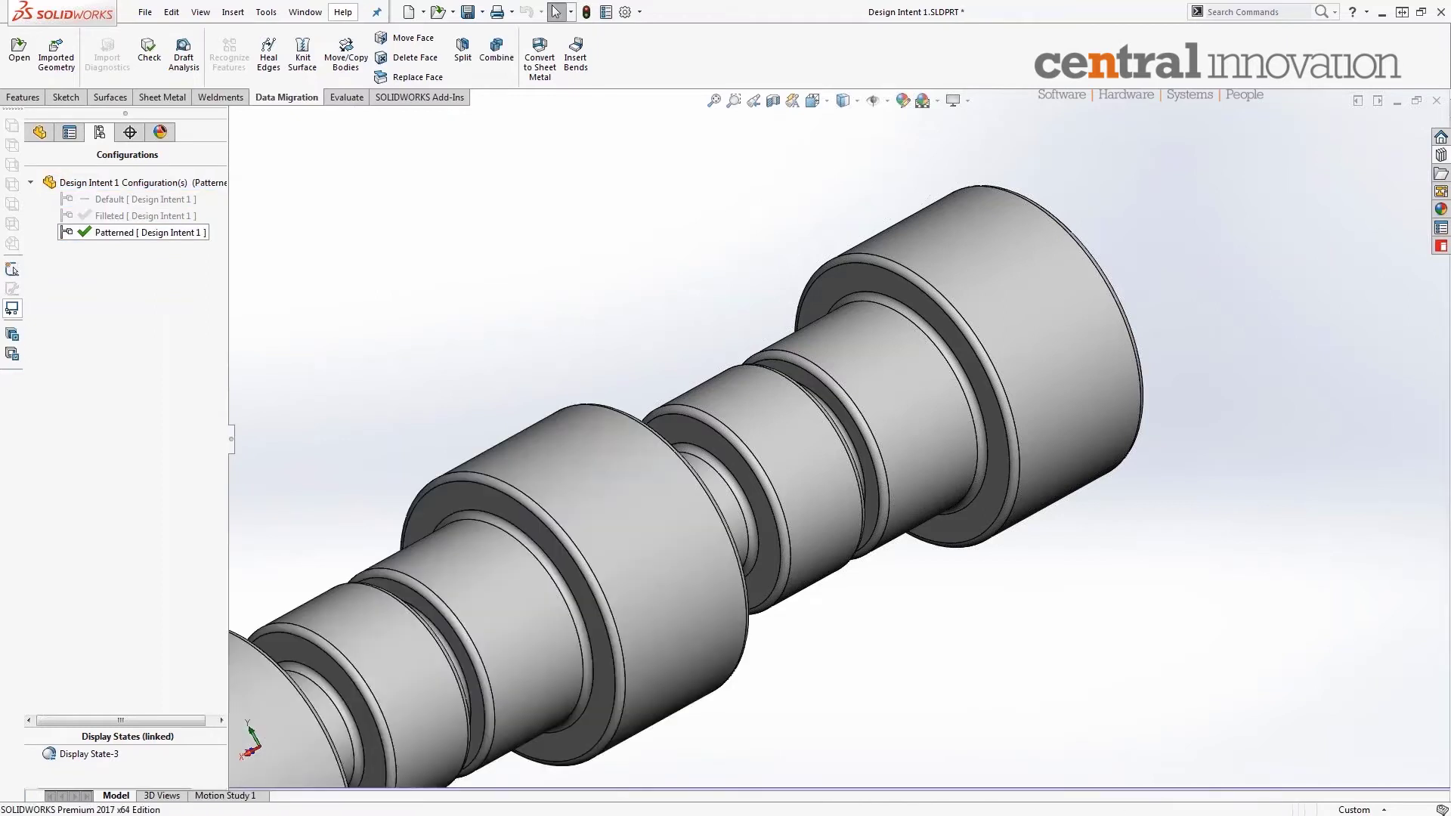
right_click(149, 186)
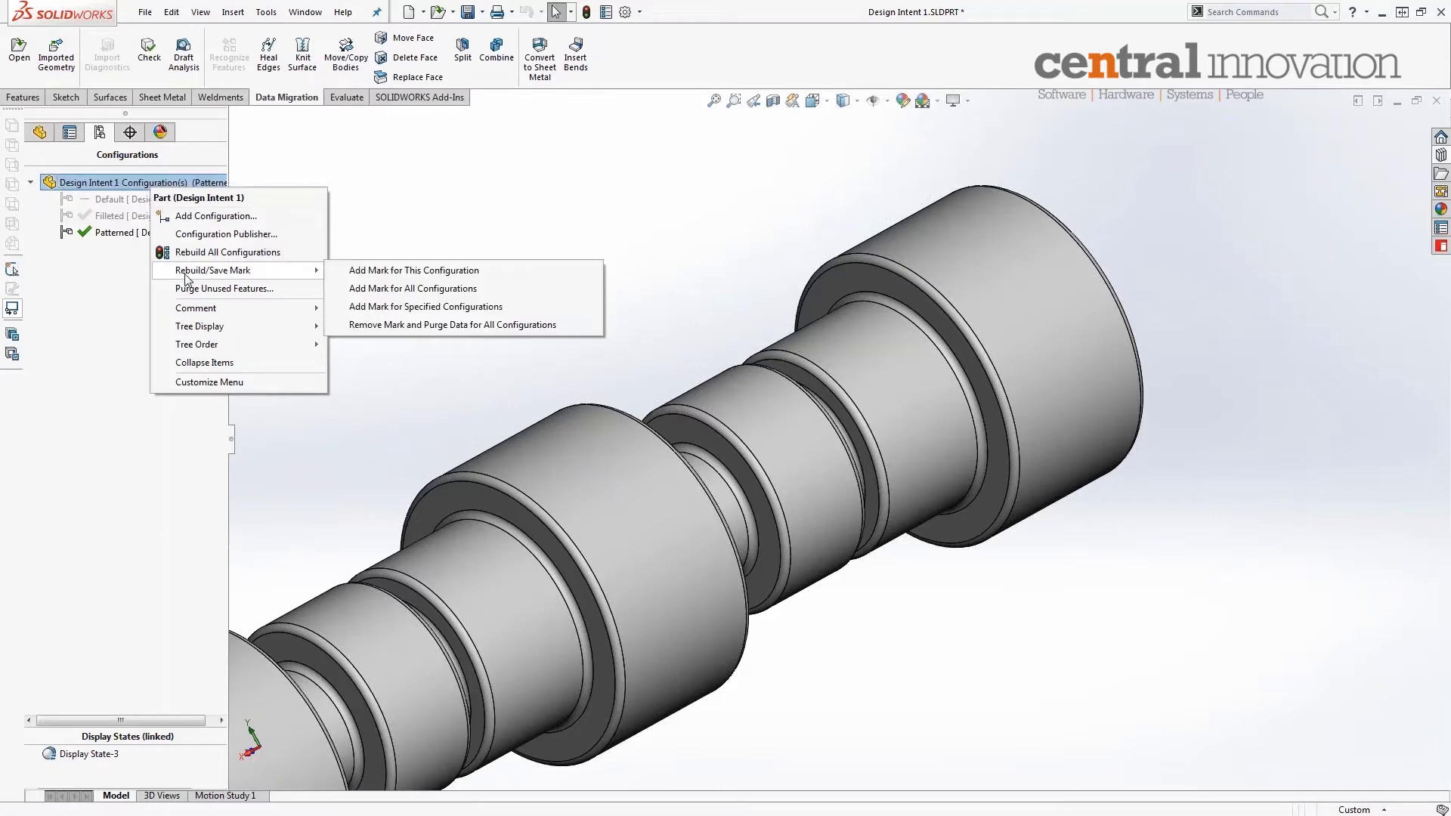
click(400, 325)
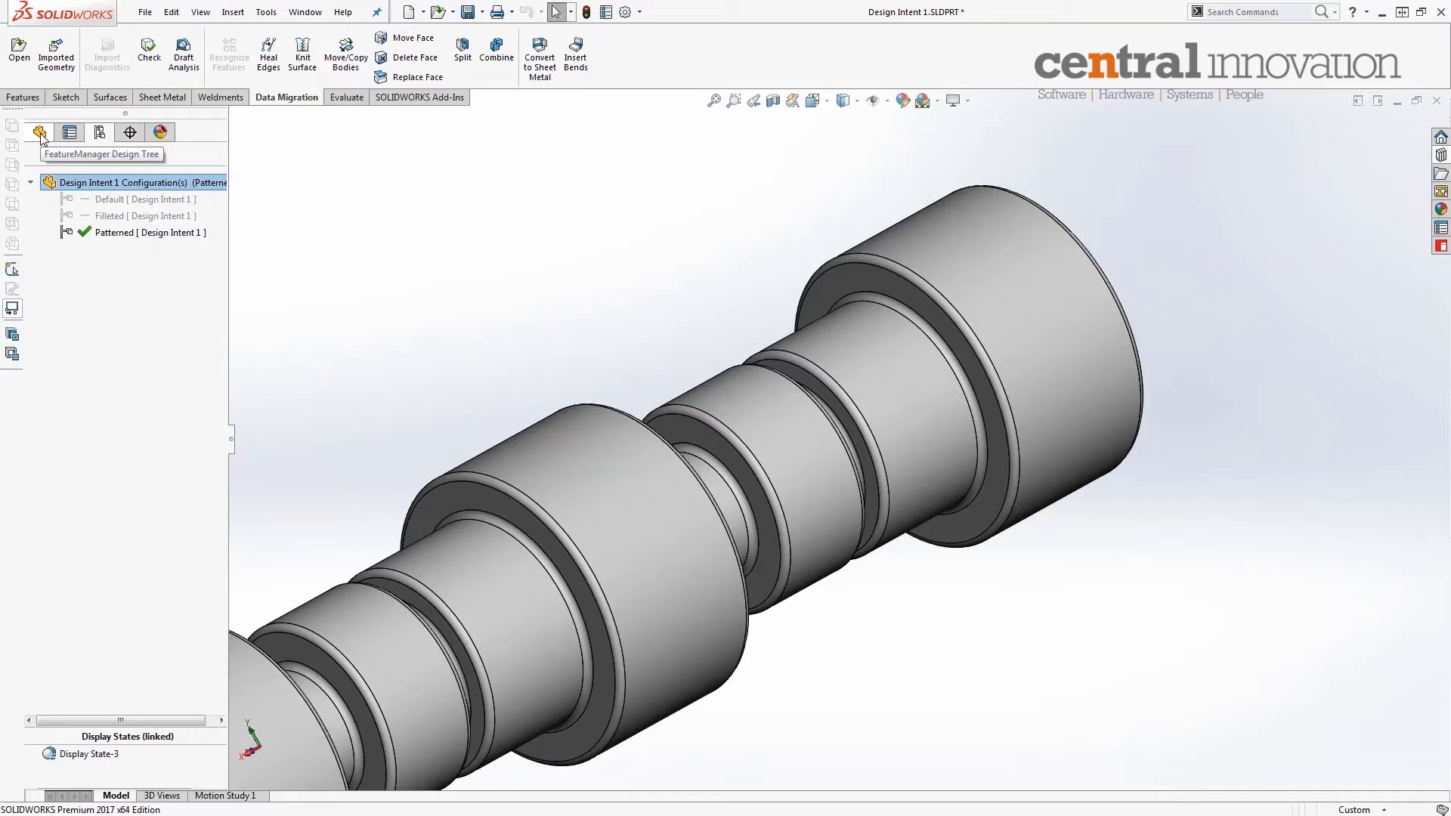
Save the part with Patterned active and check the size of Design Intent 1.SLDPRT in Windows Explorer
click(468, 12)
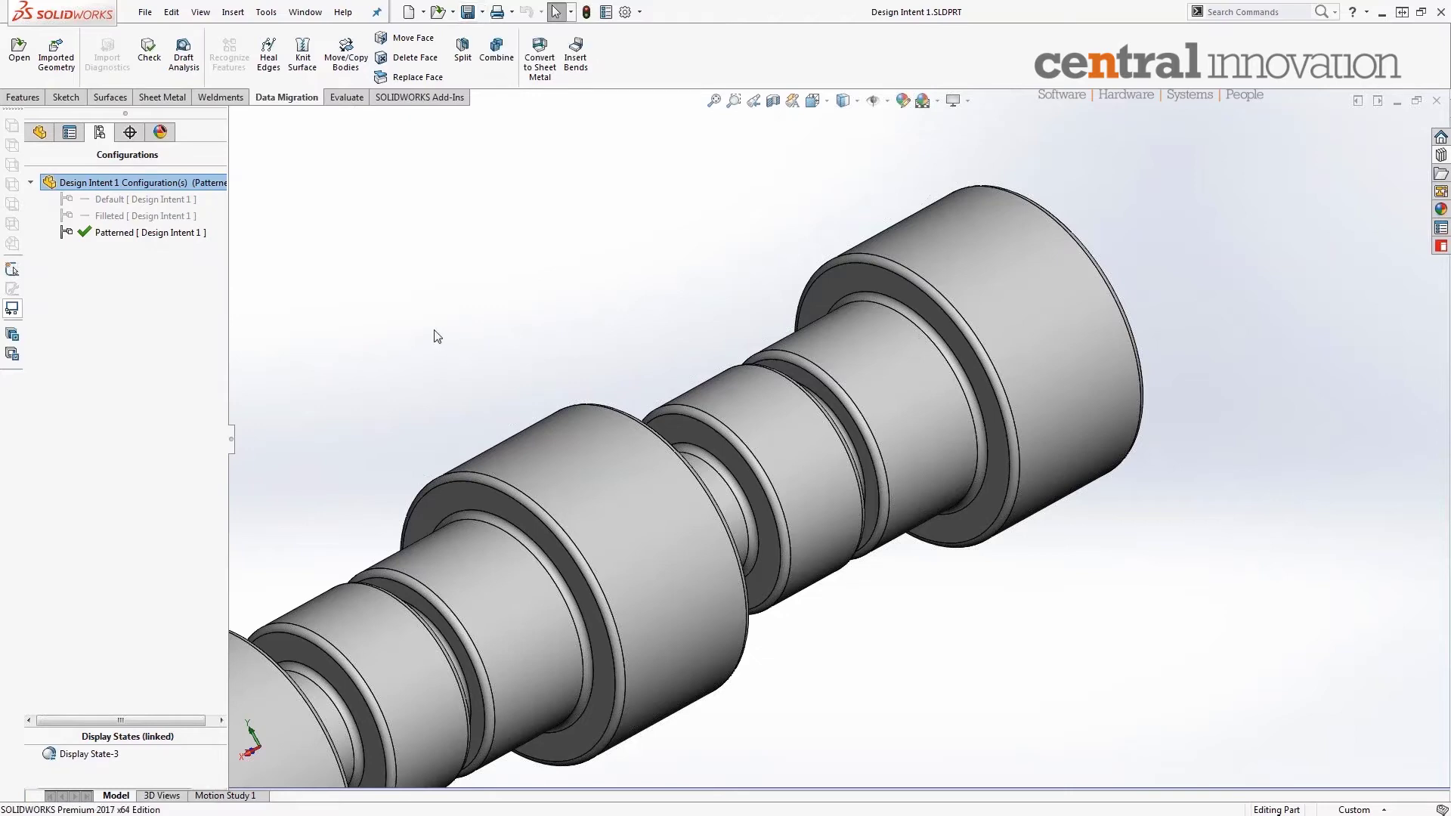
key(f)
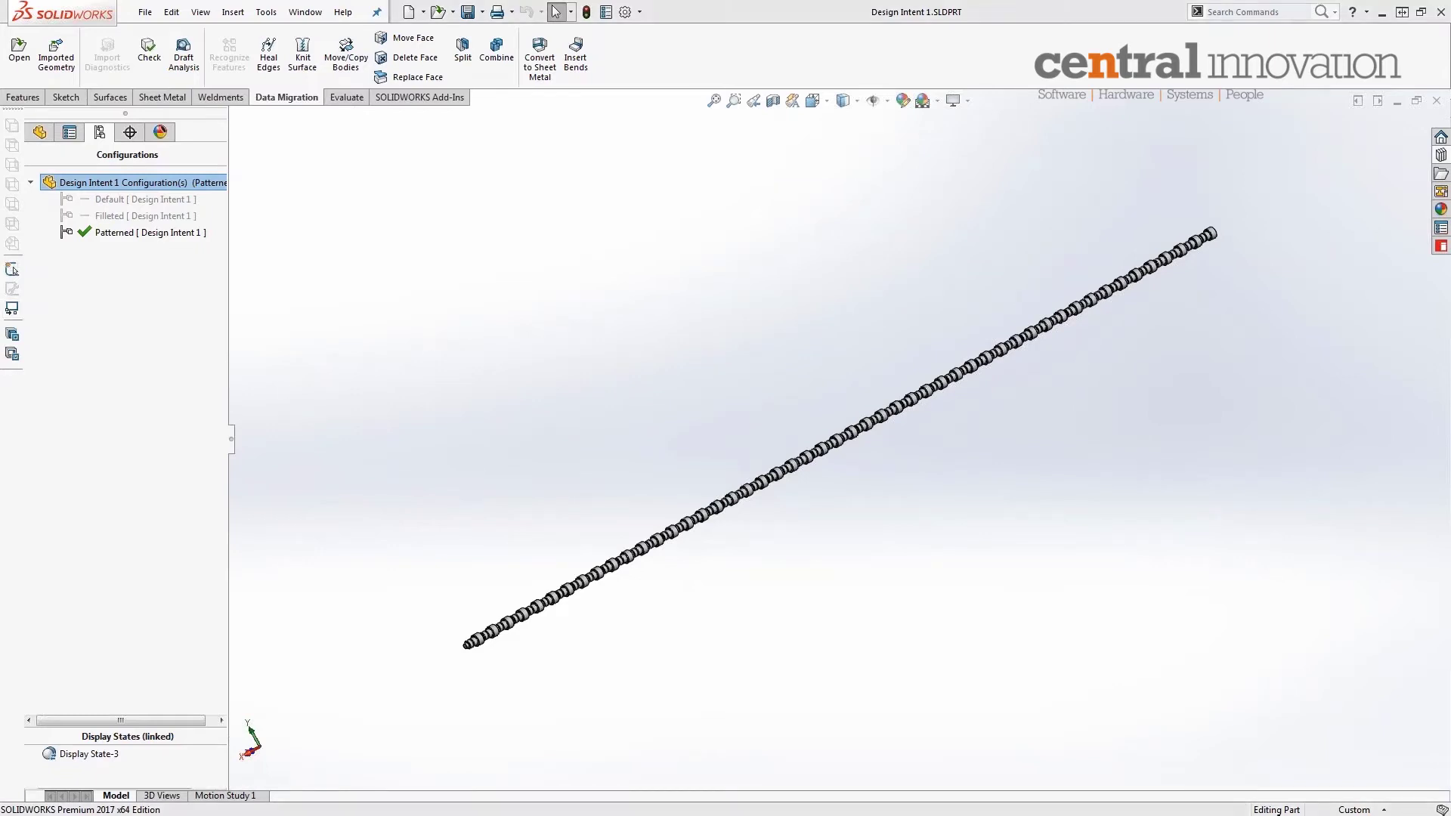
key(alt+Tab)
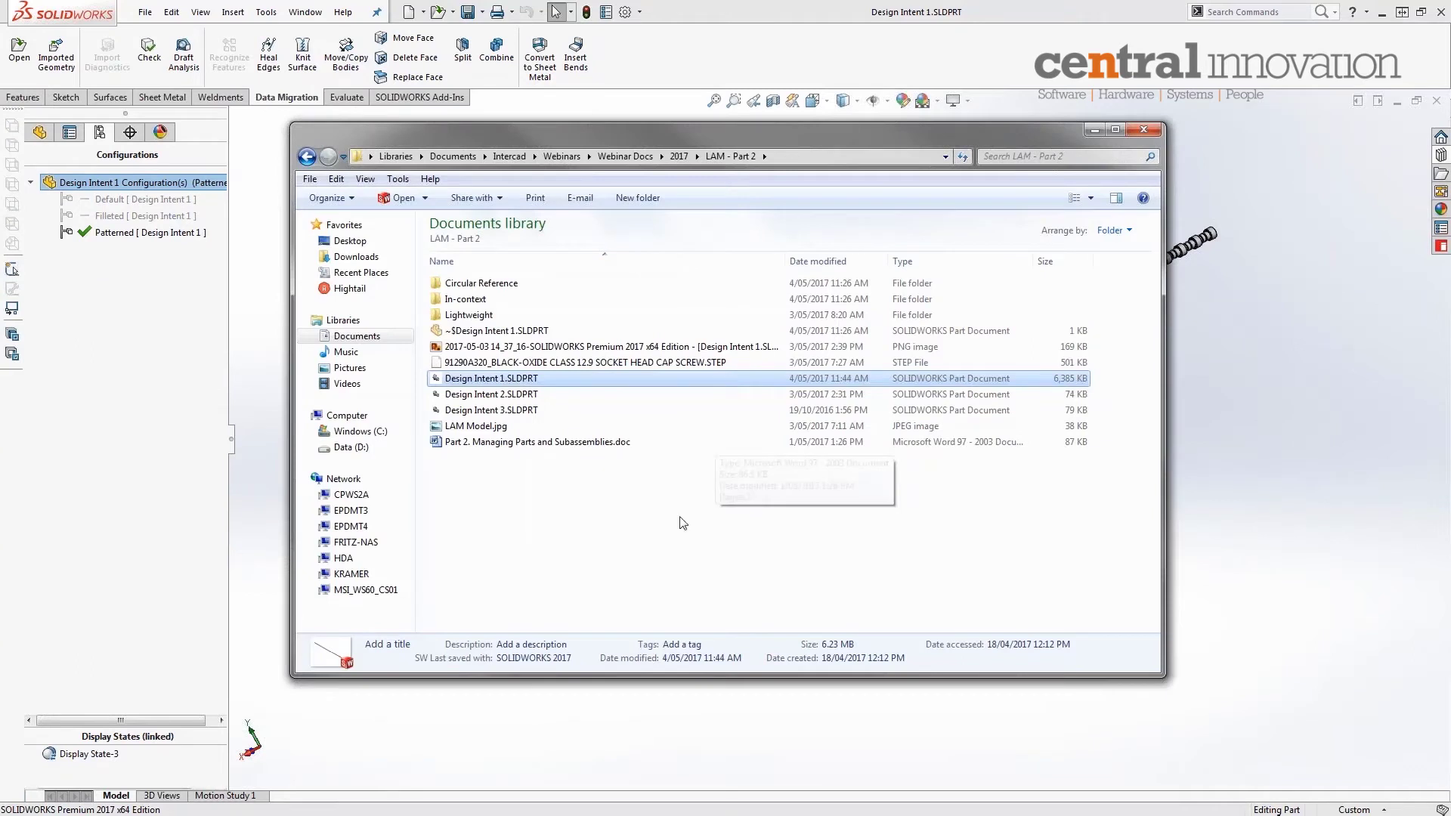
click(551, 519)
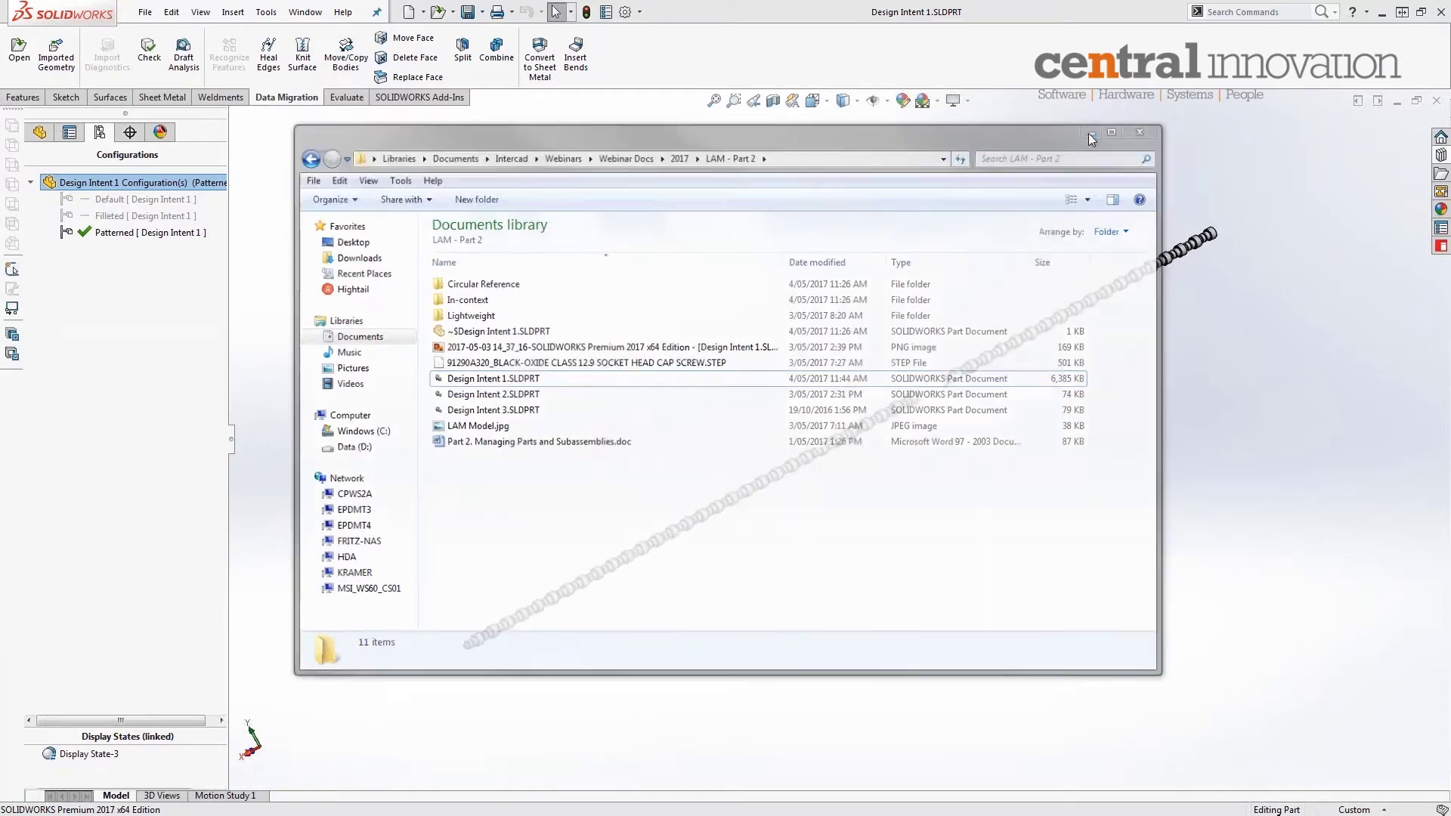
click(1093, 133)
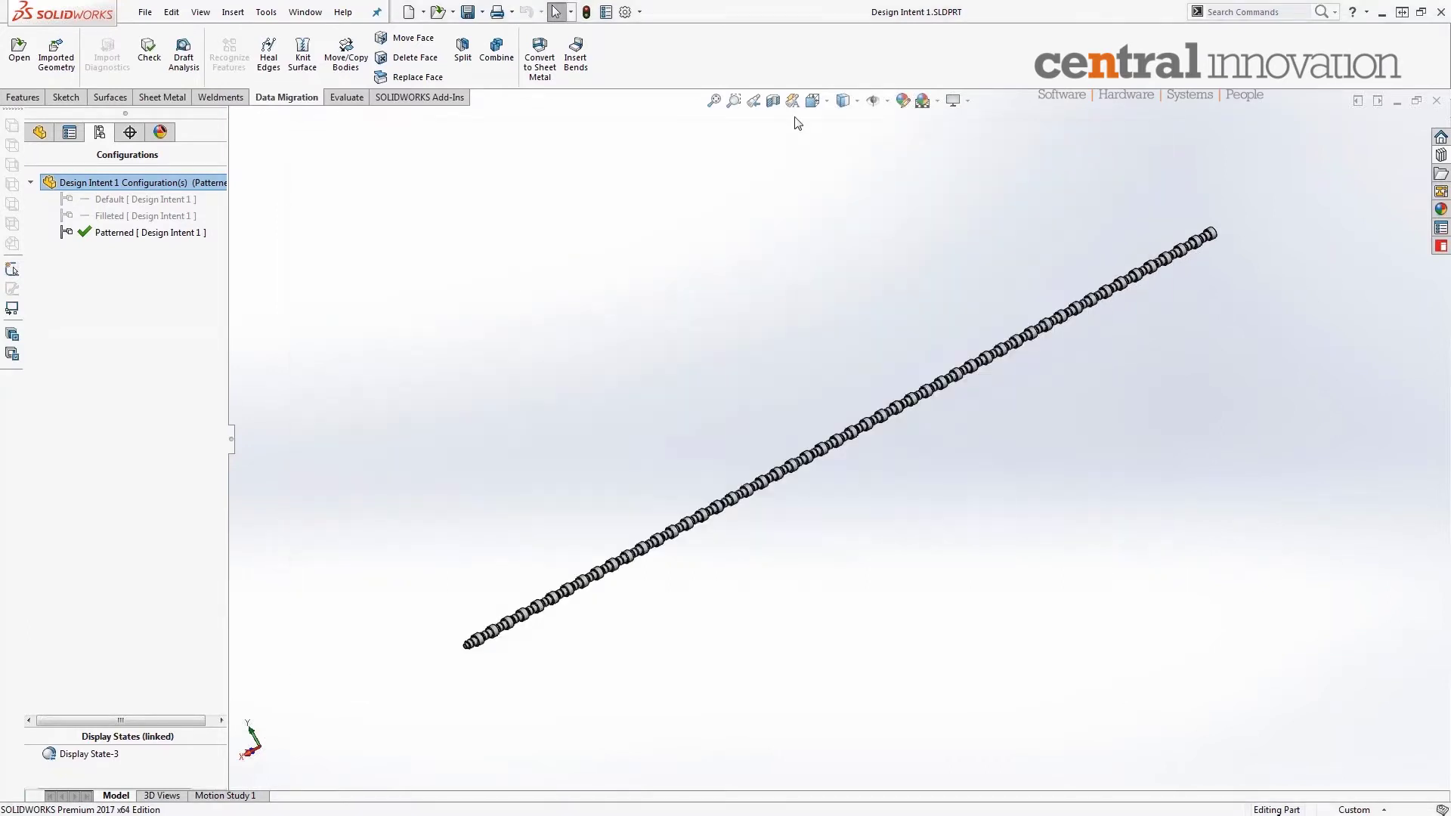
Try the shaded and draft quality resolution at its maximum in the red zone and view the file-size screenshot in Windows Photo Viewer
click(625, 11)
click(401, 160)
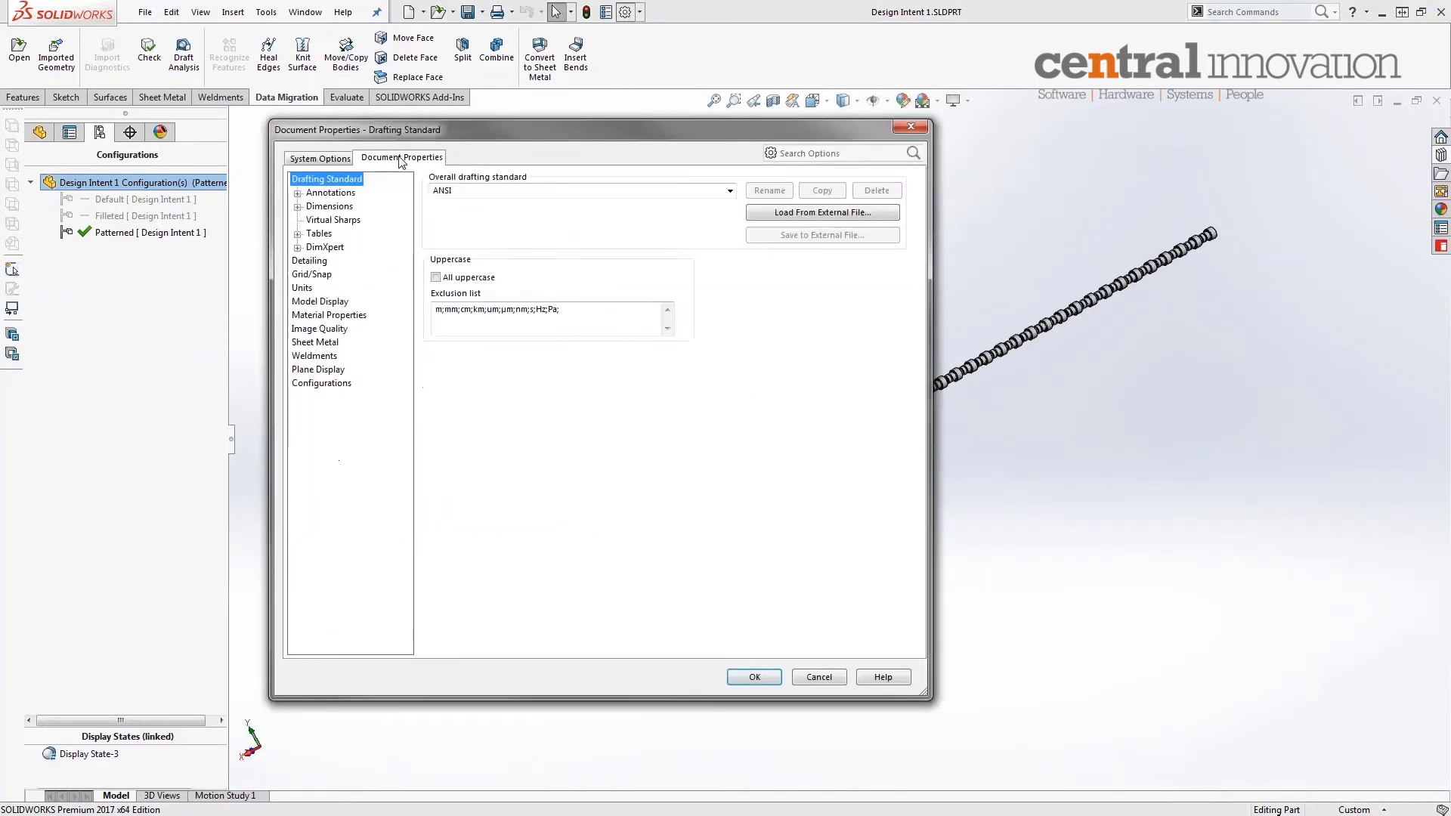
click(319, 330)
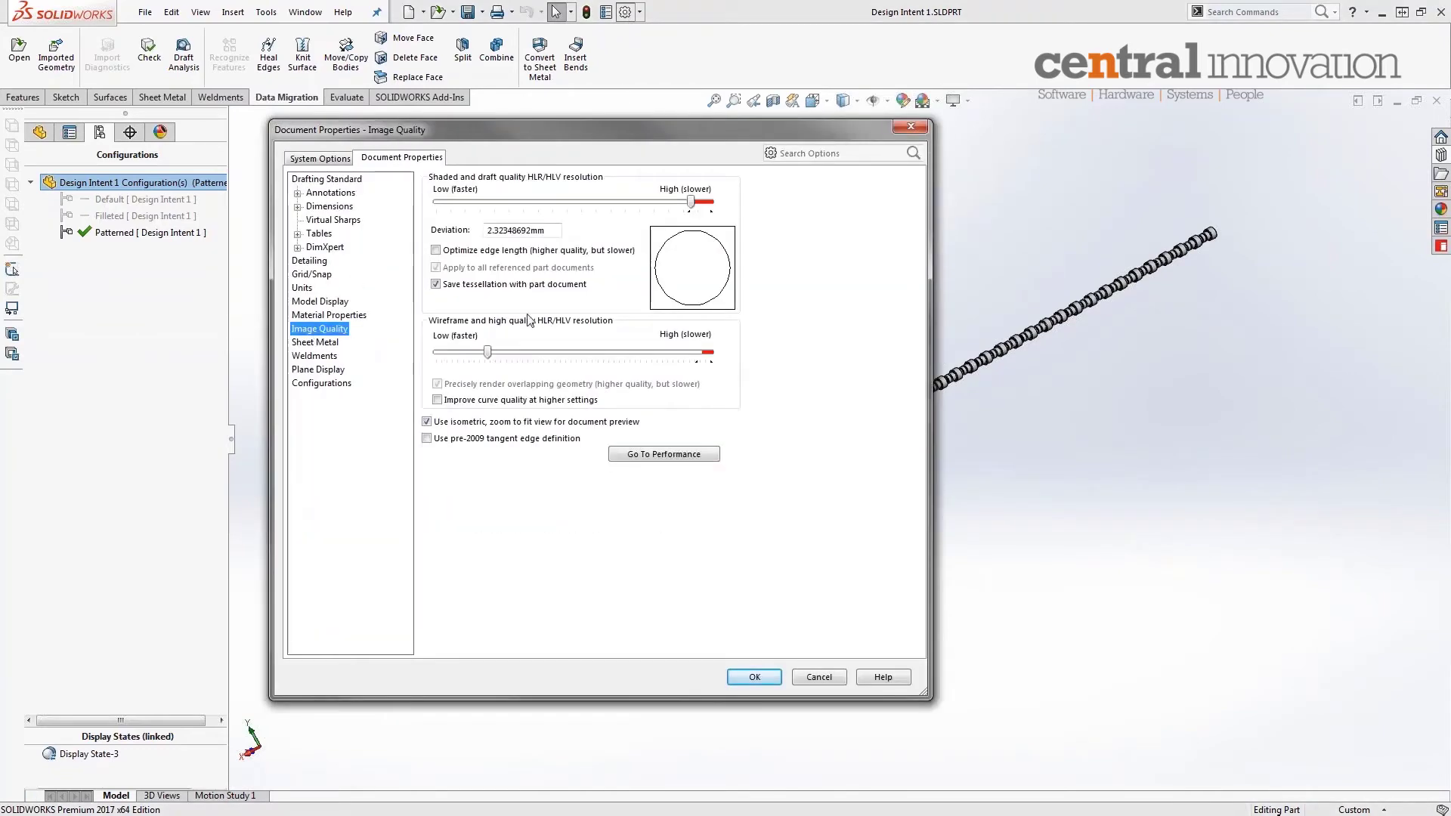
click(690, 202)
drag(691, 202, 710, 203)
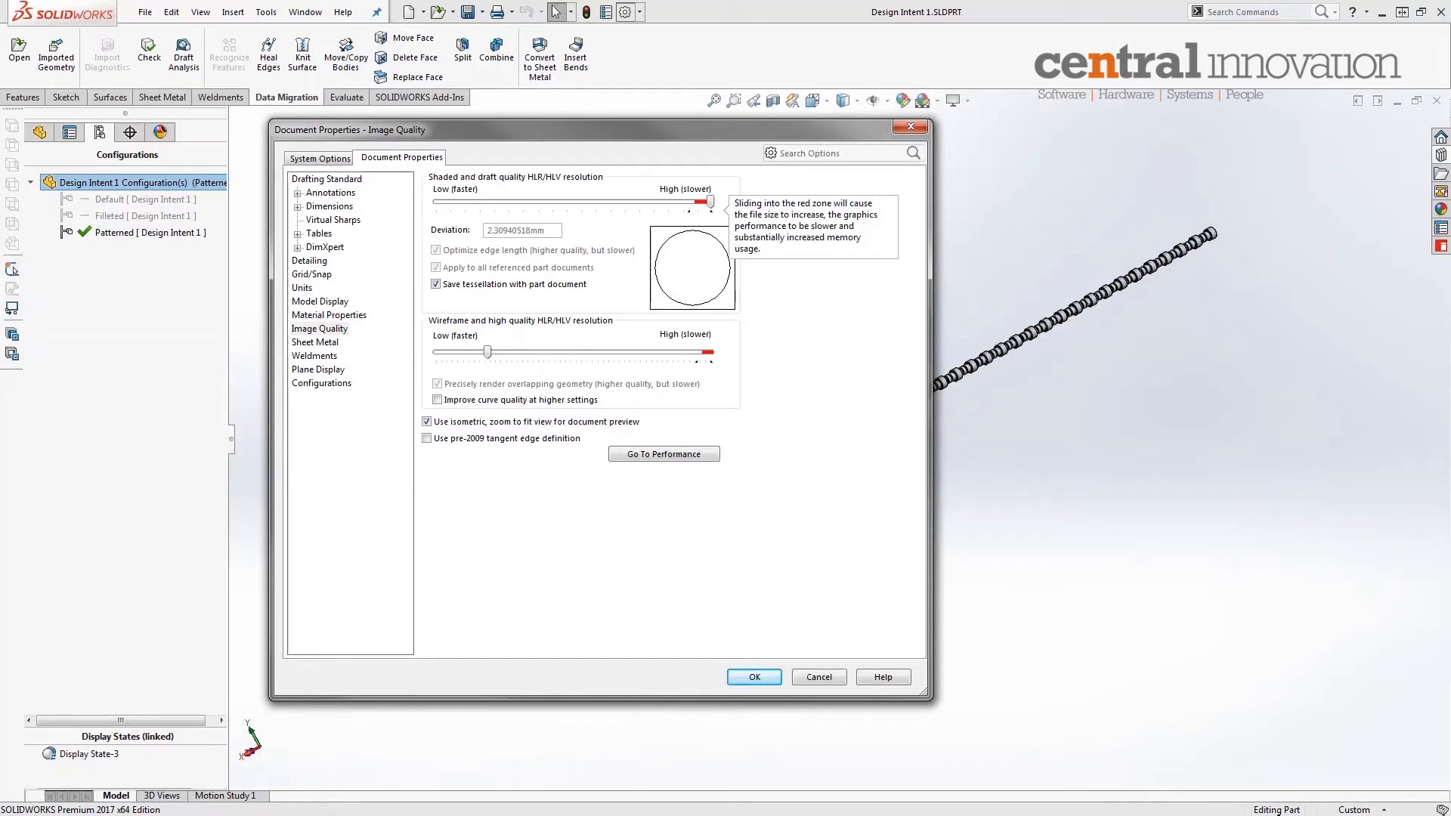
key(alt+Tab)
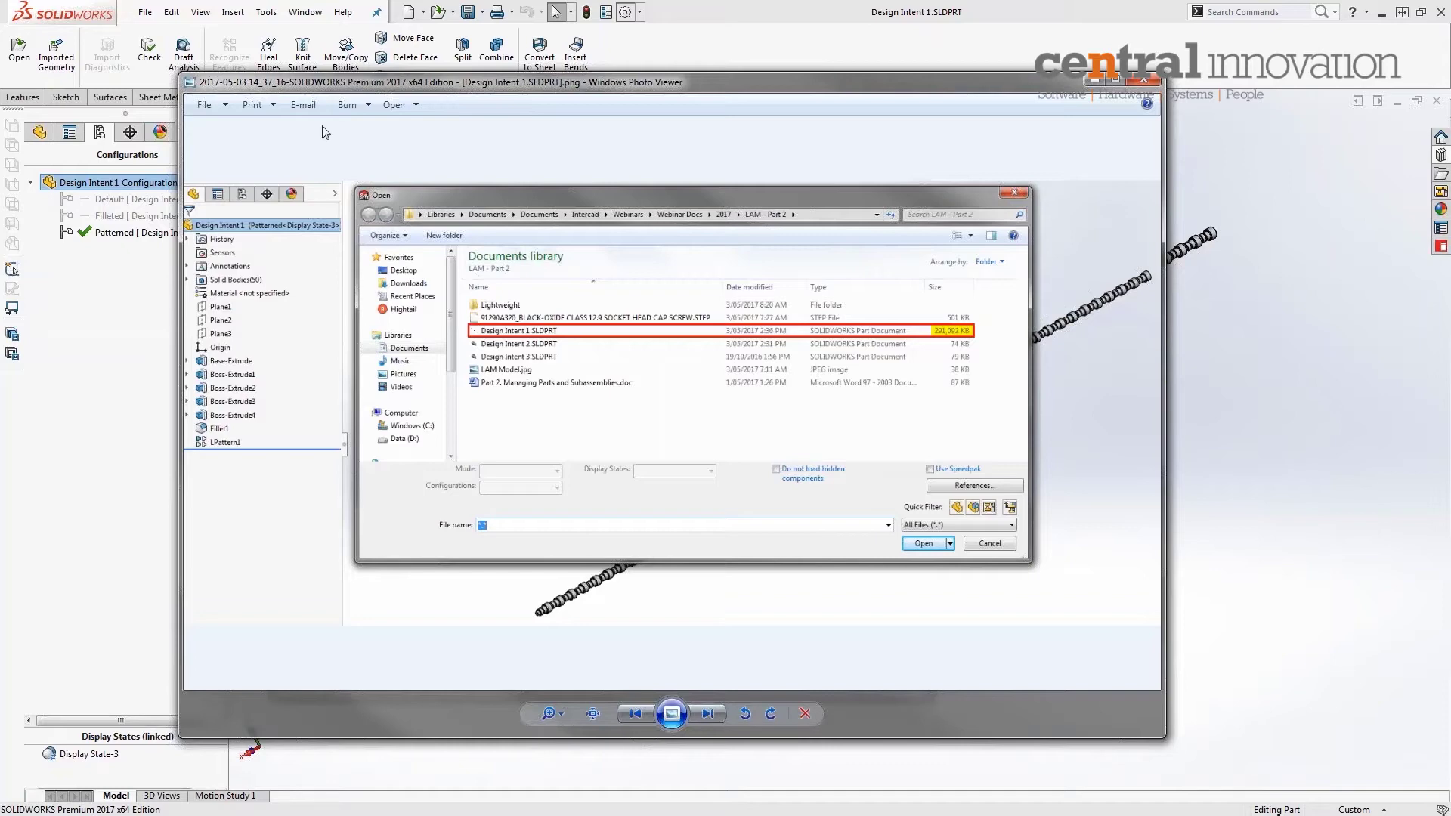
click(1207, 78)
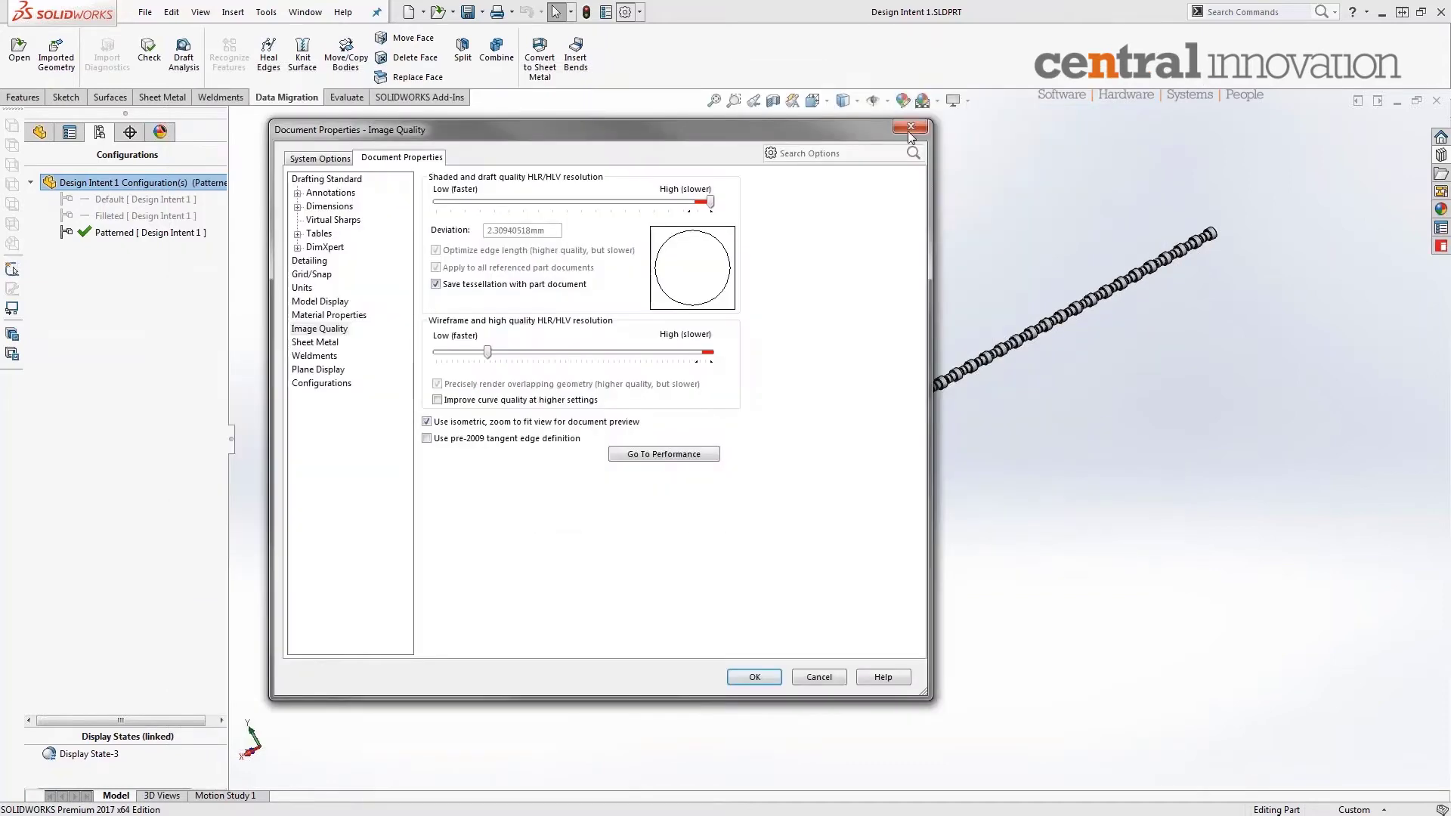
Lower the shaded and draft quality resolution to a deviation of about 11.55 mm and check the part's saved file size in Windows Explorer
drag(714, 208, 485, 195)
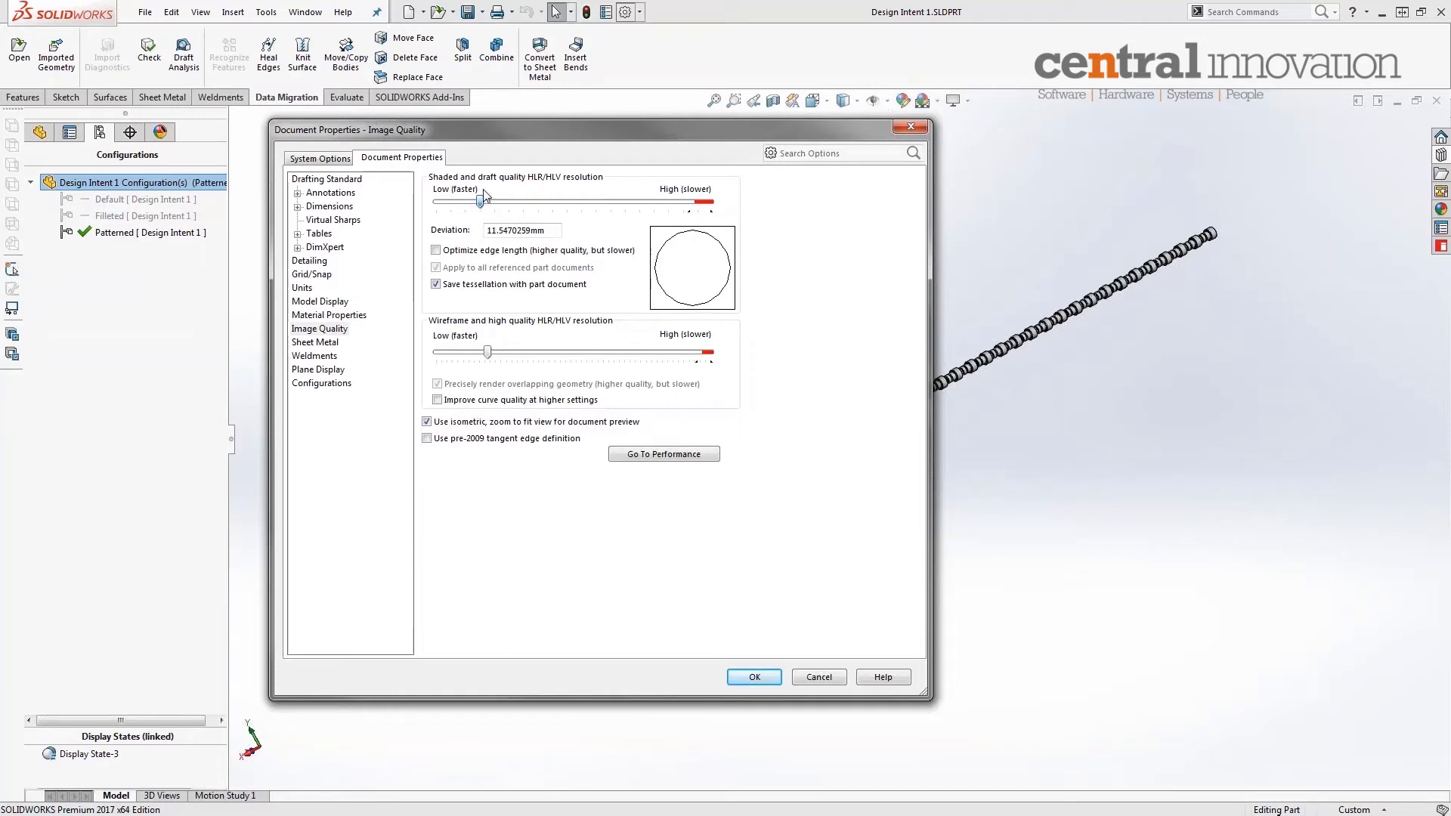
click(755, 678)
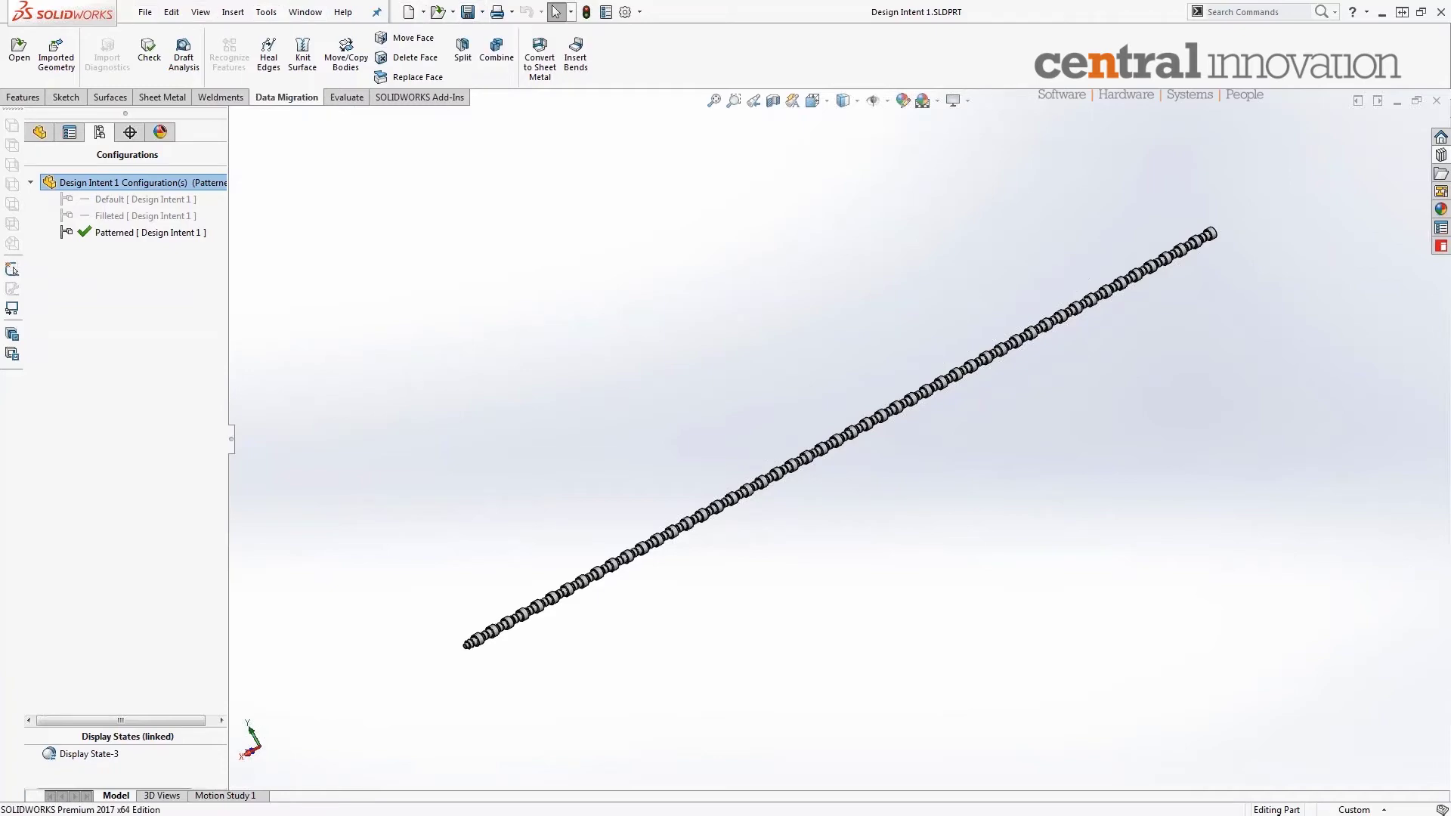
key(alt+Tab)
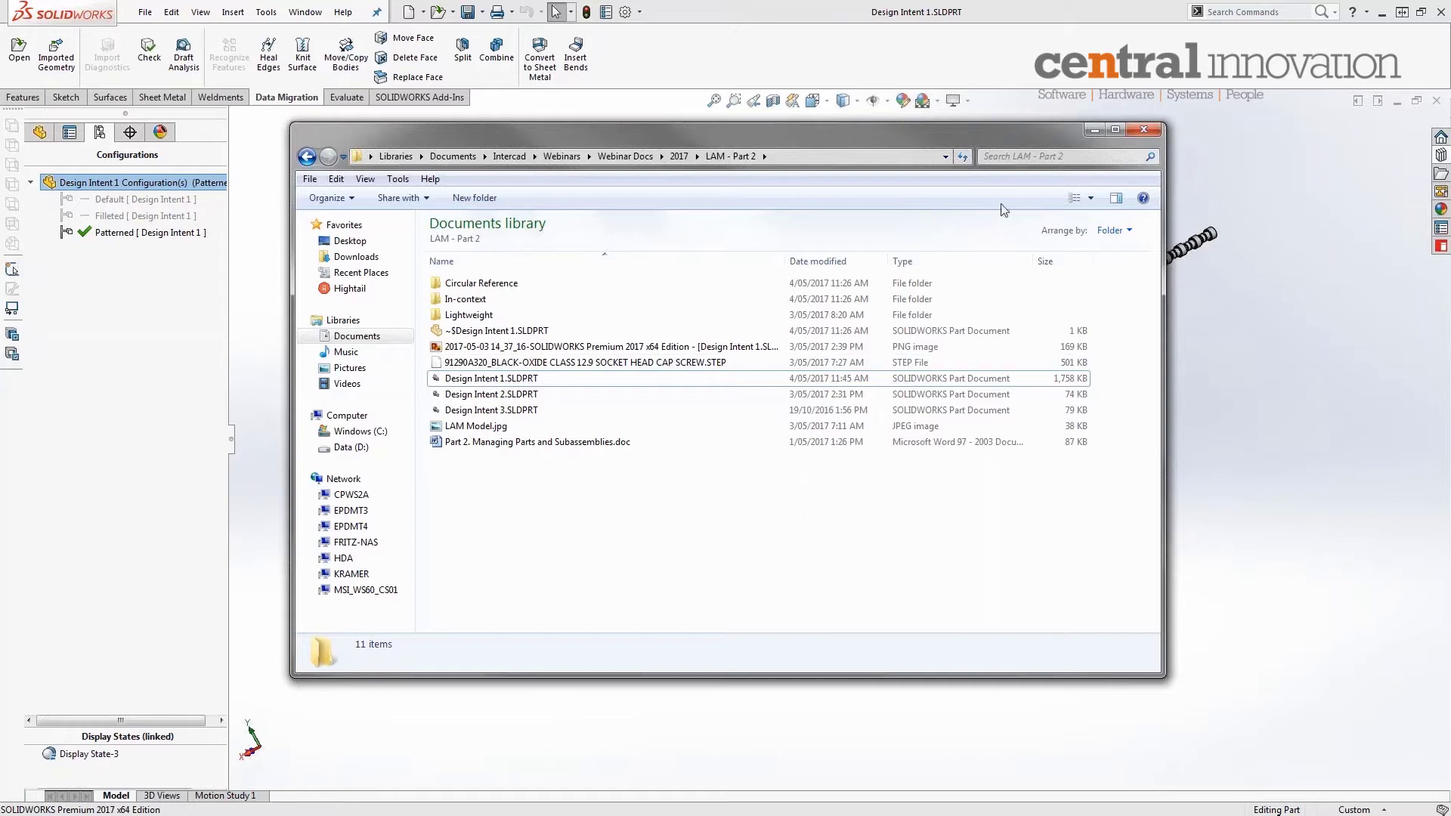
click(1092, 131)
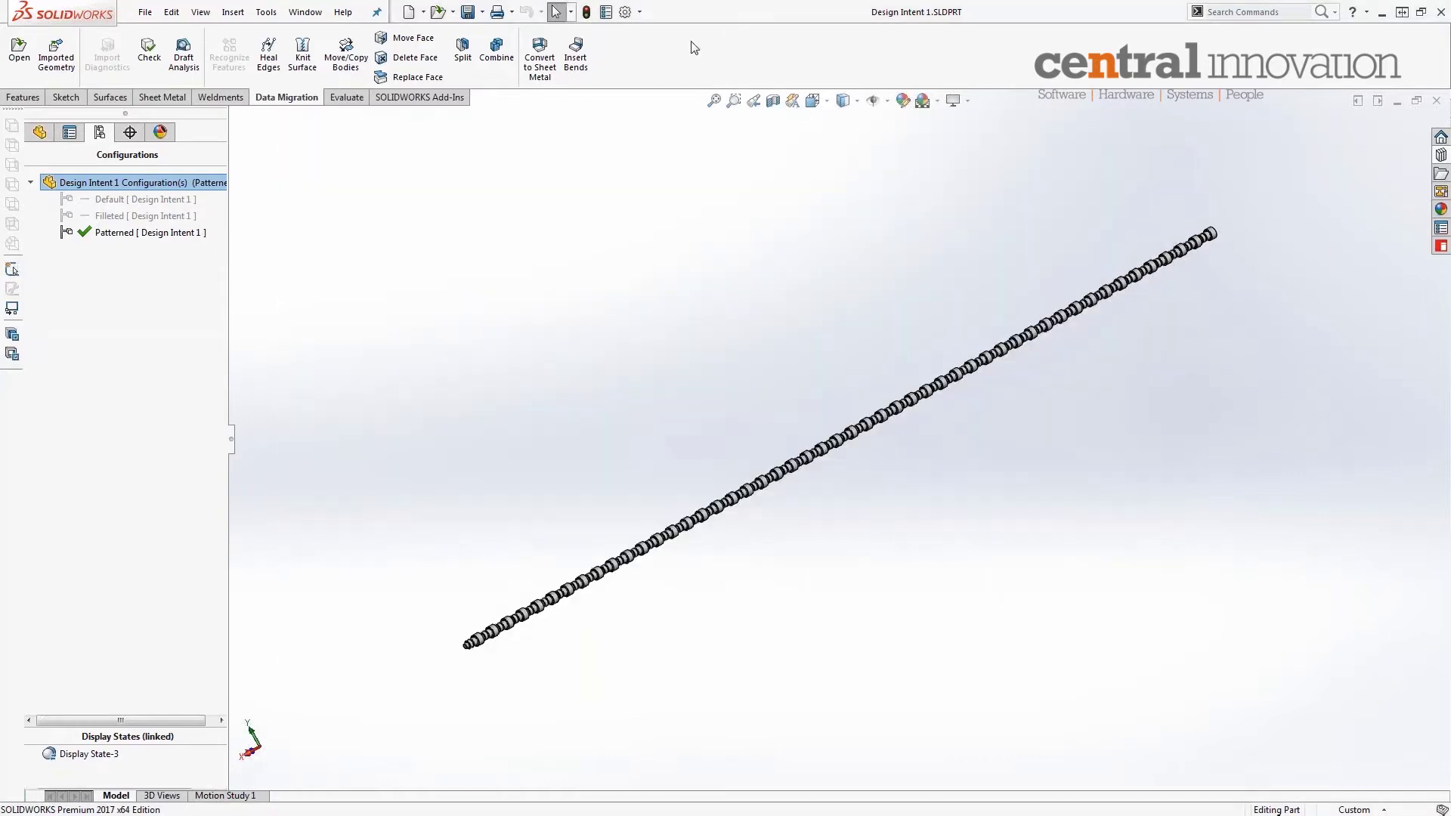
Review the shaded and draft quality resolution in the part's Image Quality document properties
click(625, 12)
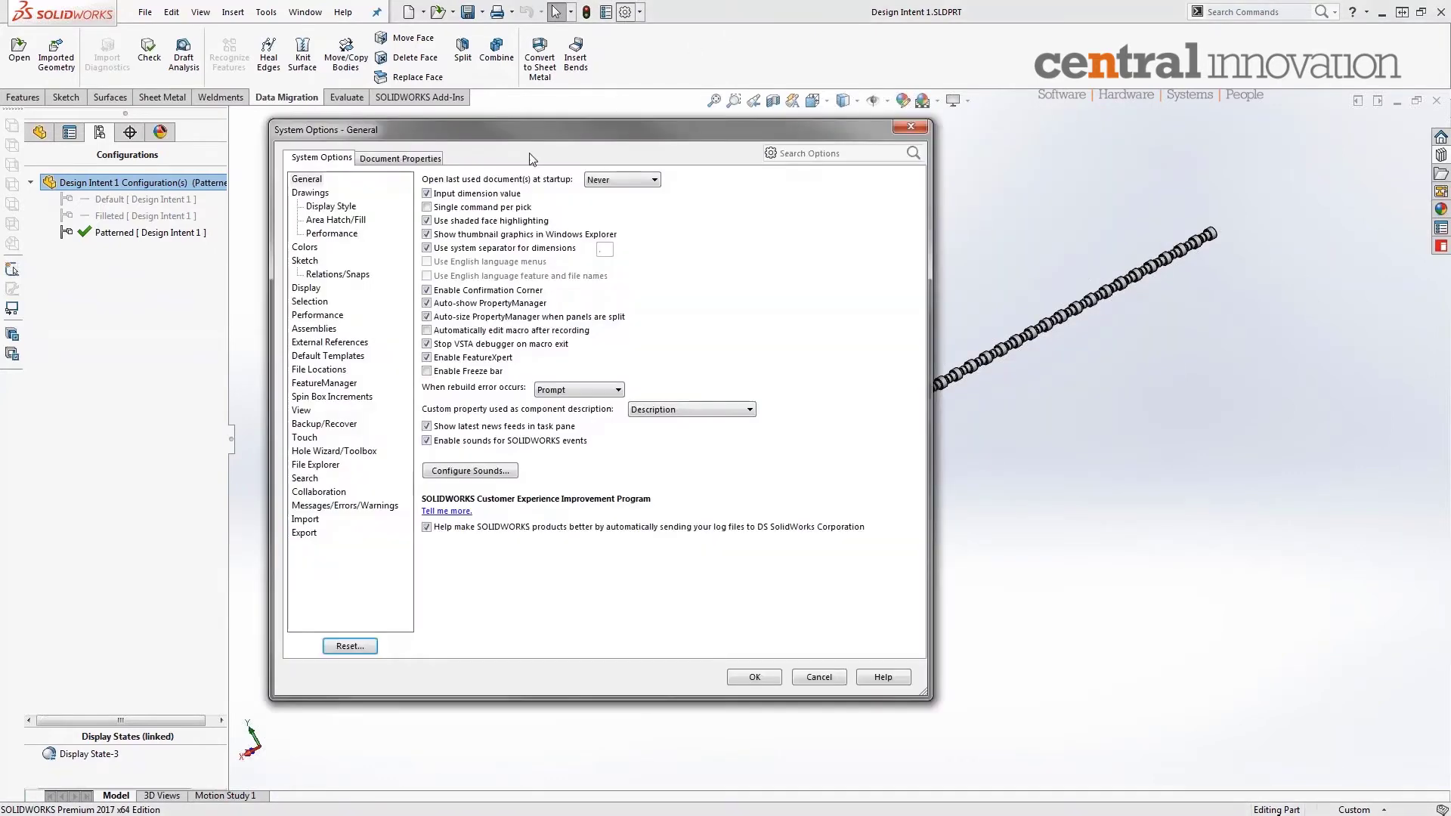
click(432, 160)
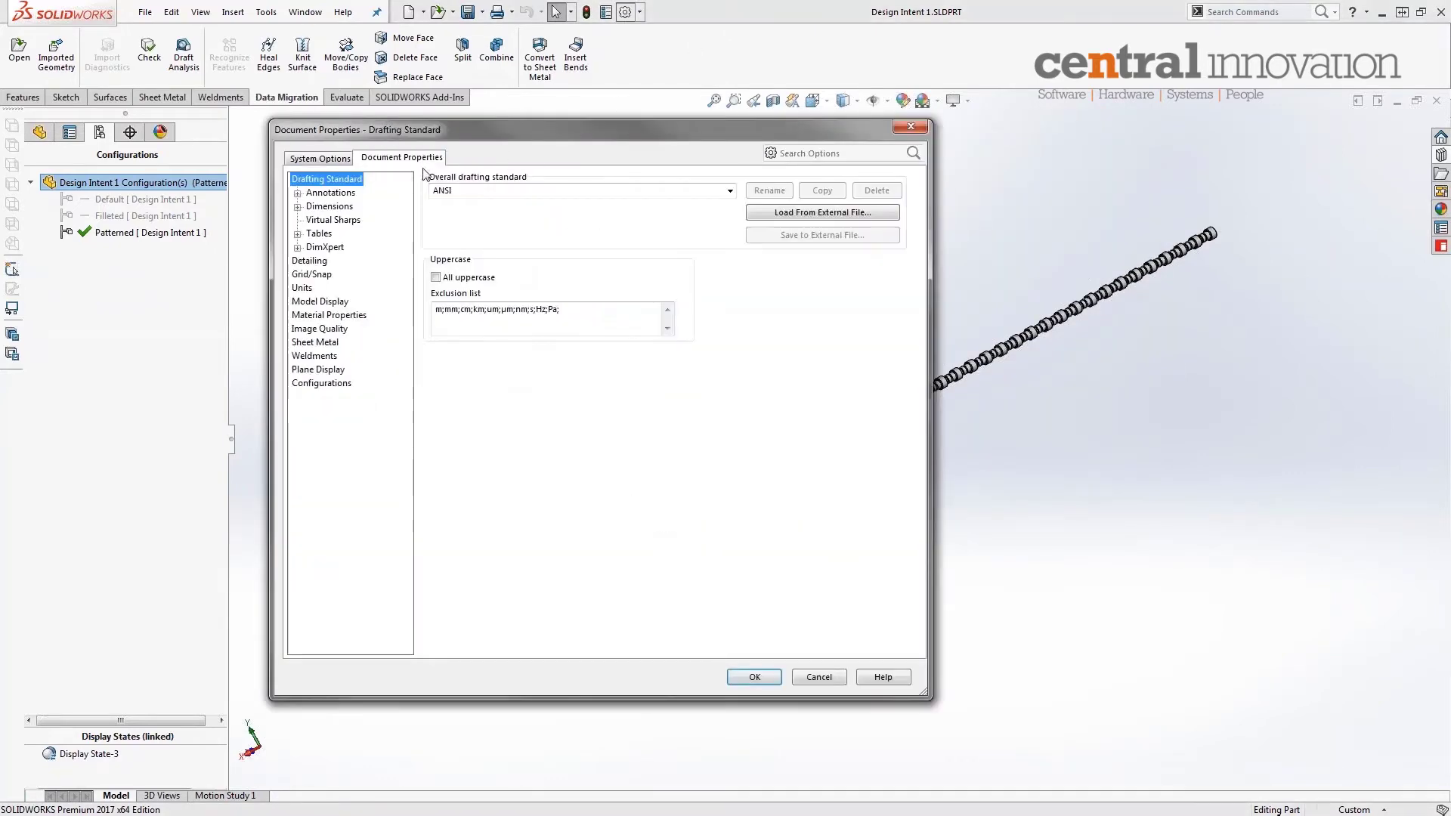
click(318, 329)
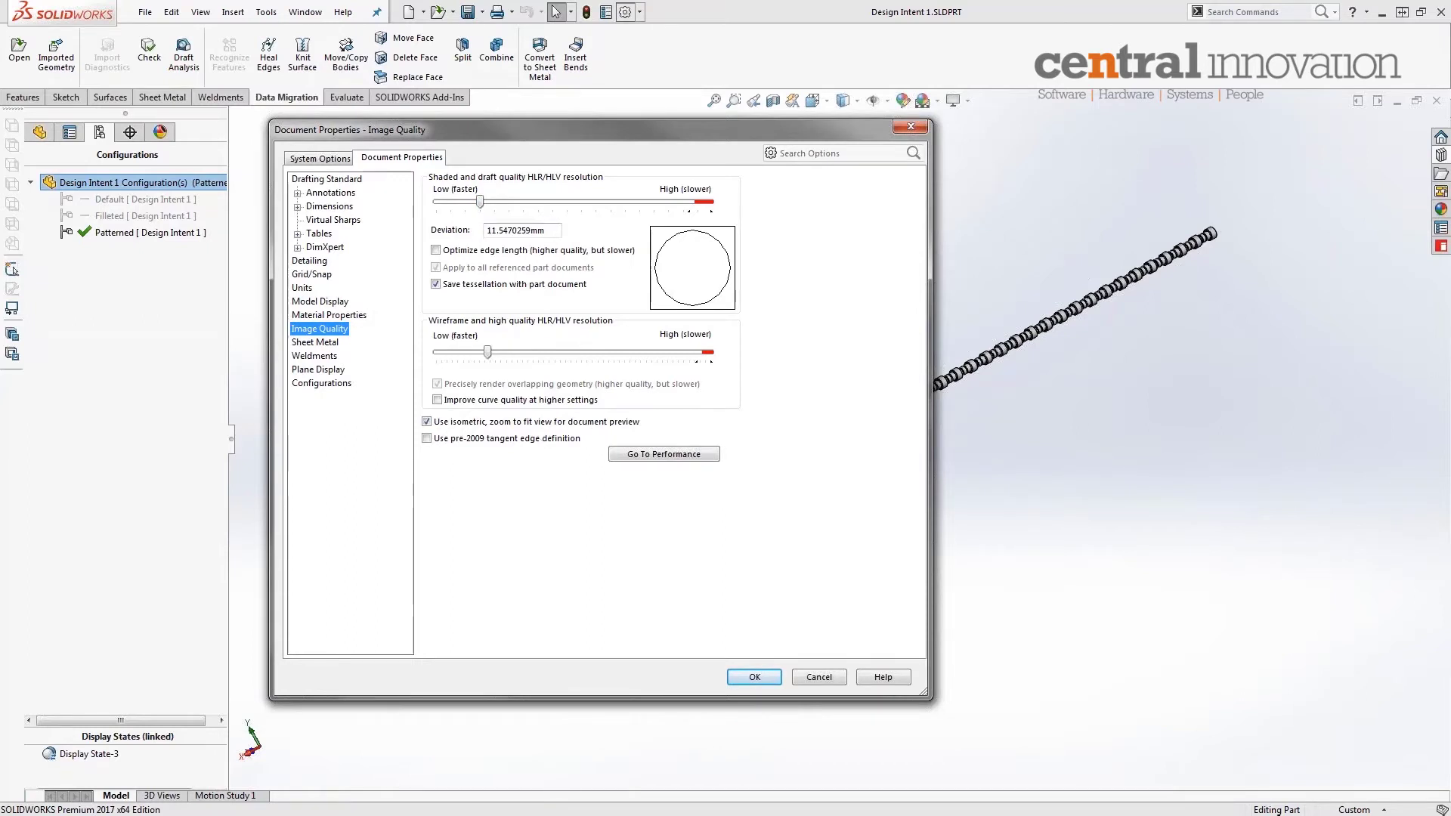
click(747, 678)
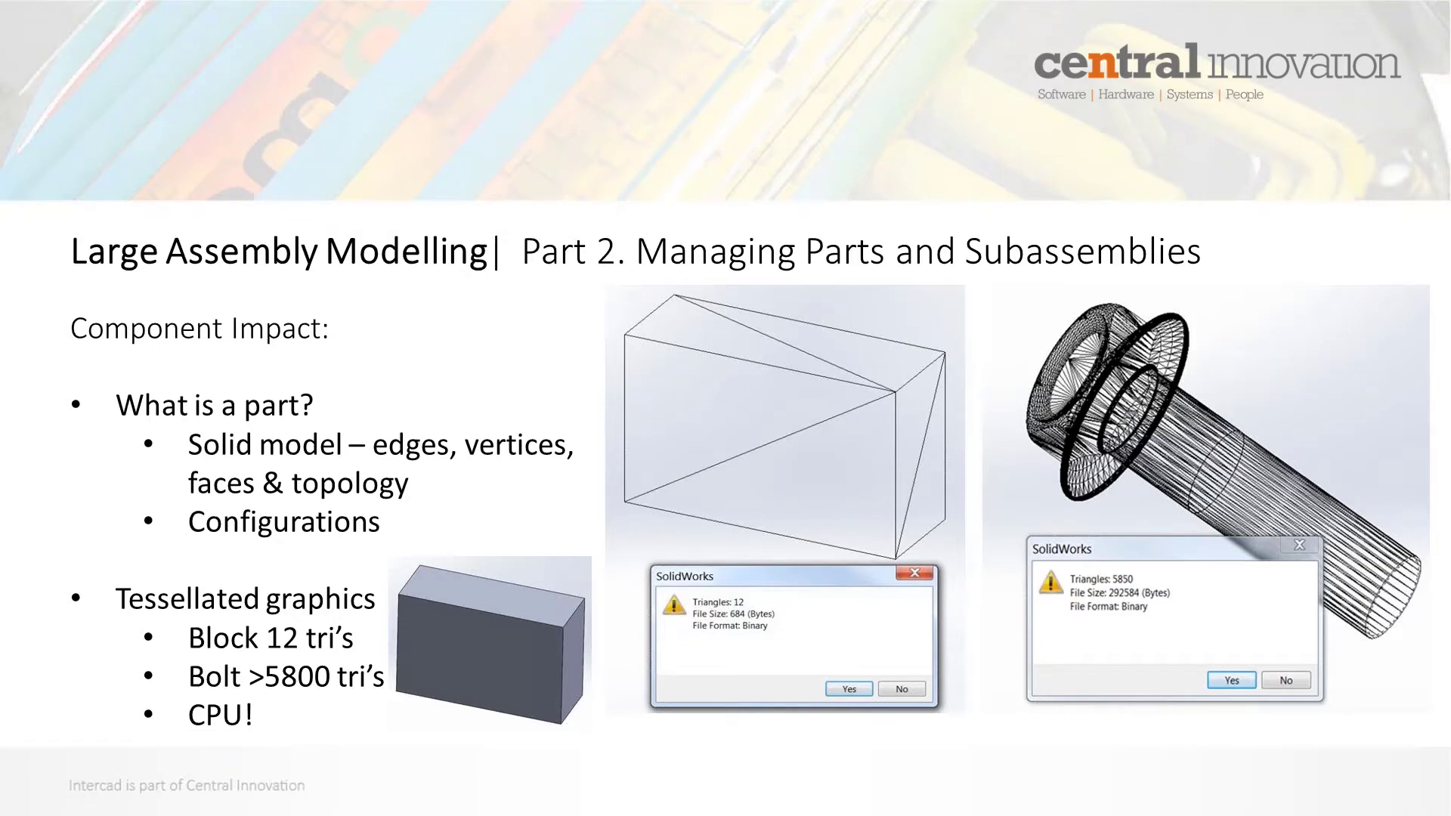
key(Right)
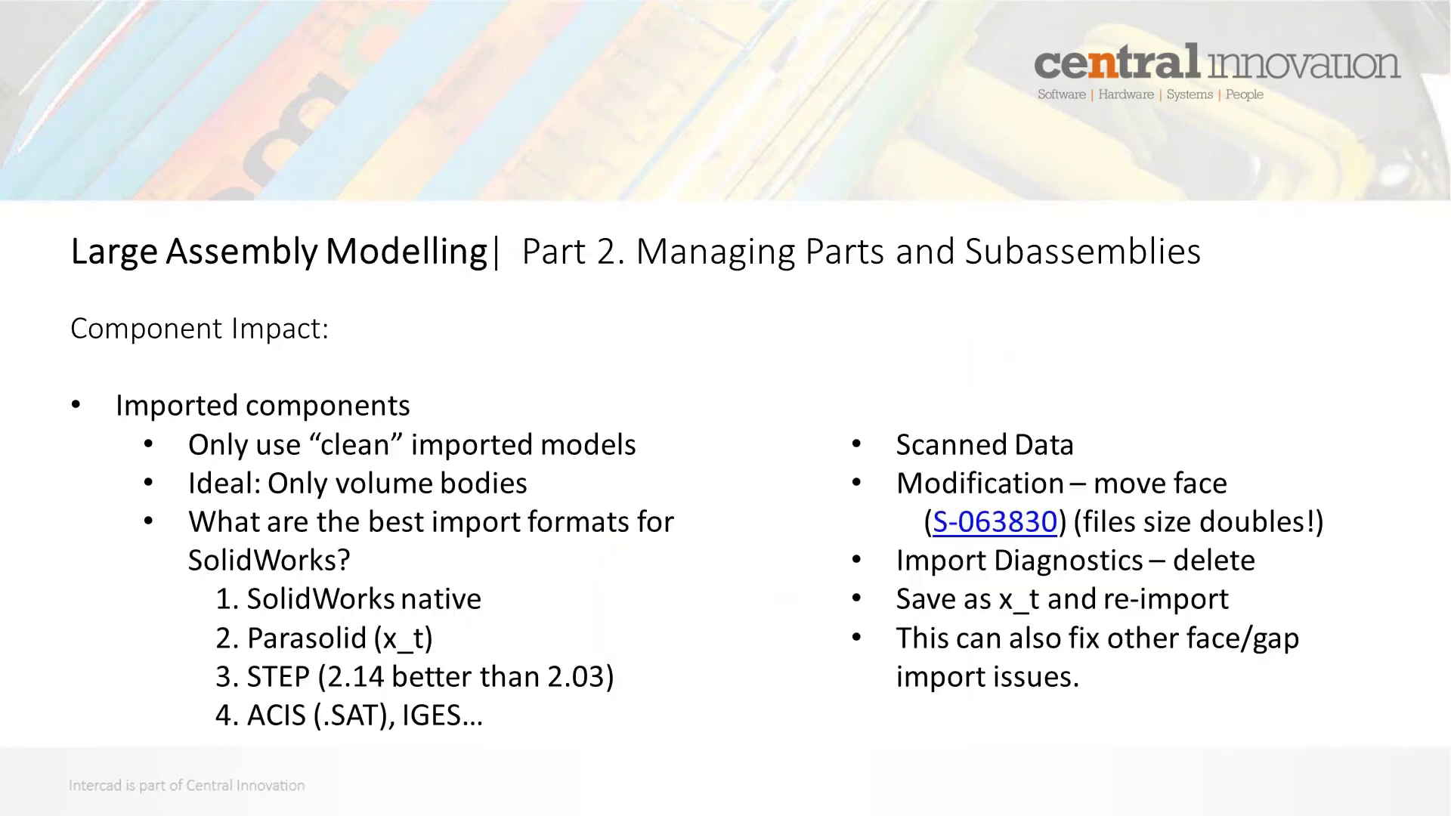
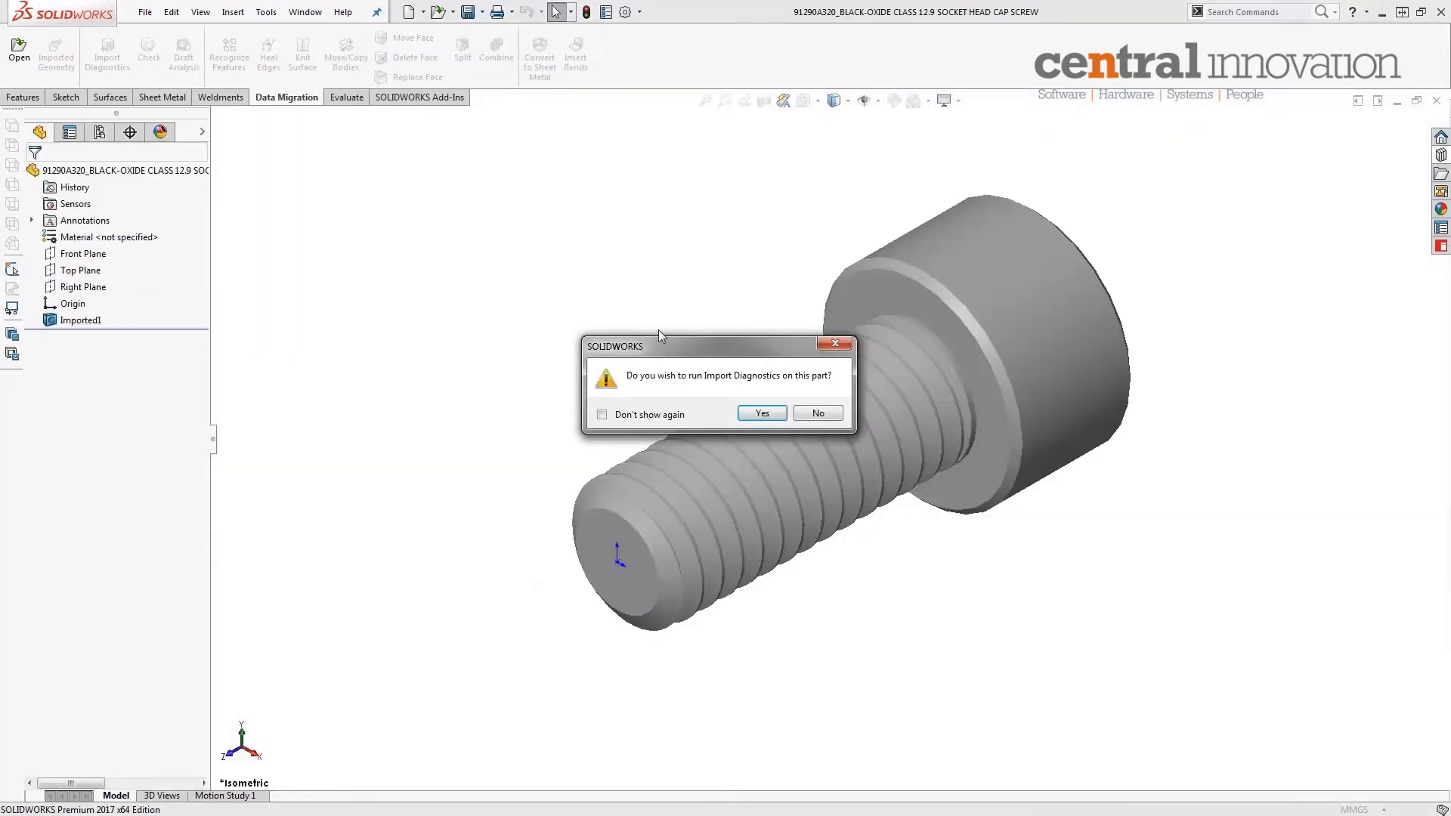
Run Import Diagnostics on the imported socket head cap screw, inspect the faulty thread face and heal all faults
drag(659, 343, 355, 230)
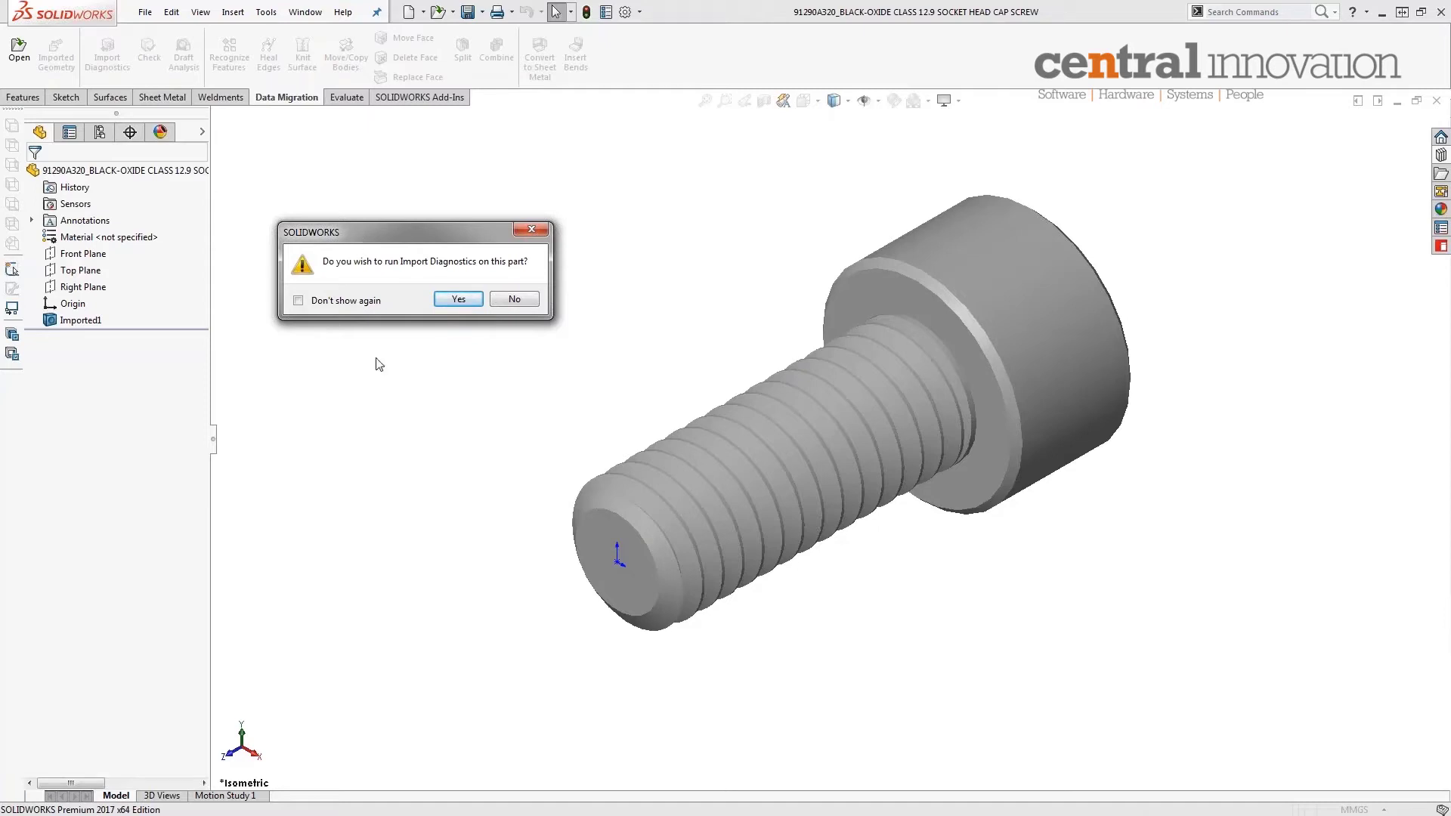
click(456, 300)
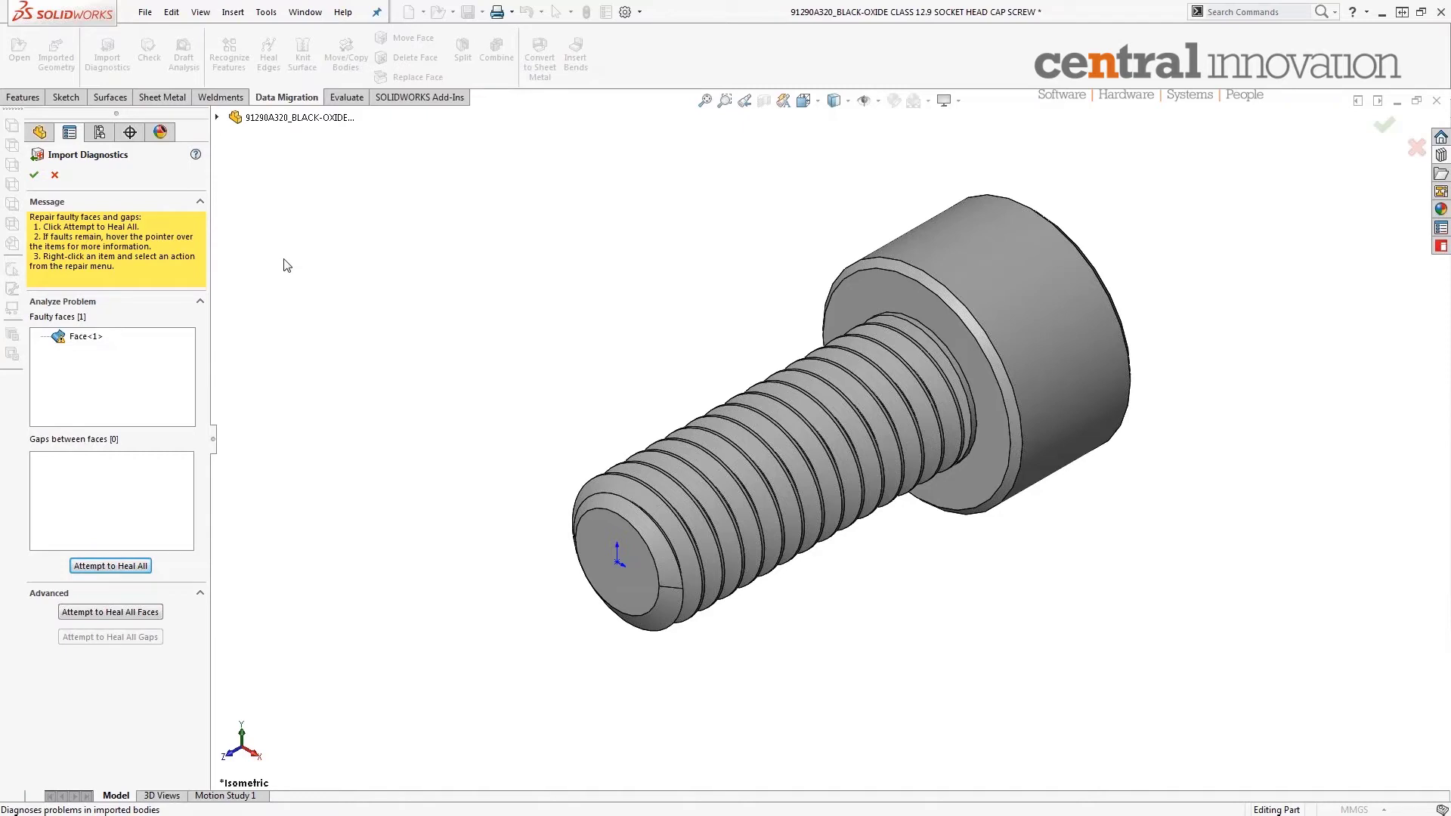
click(85, 337)
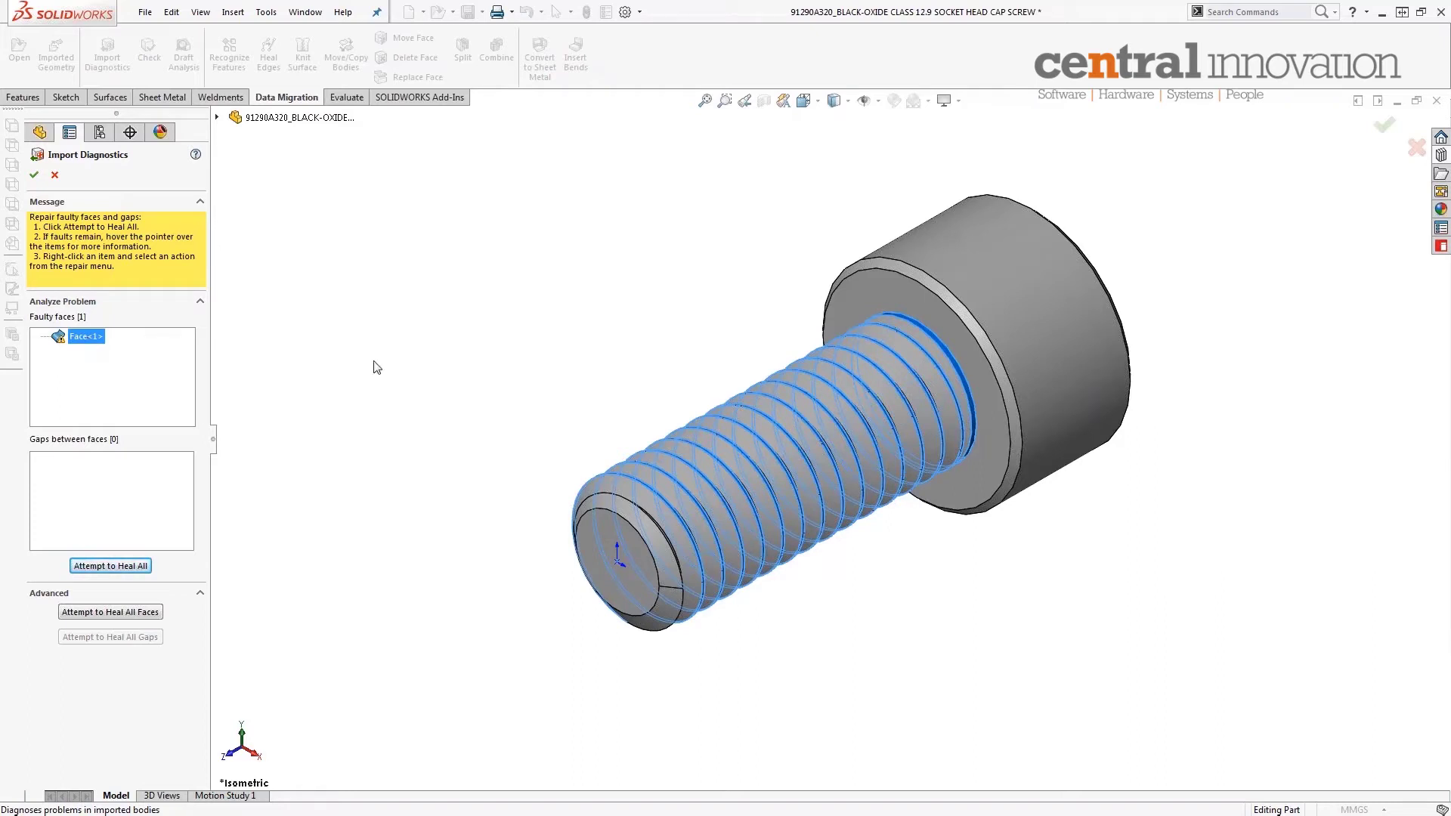
click(113, 567)
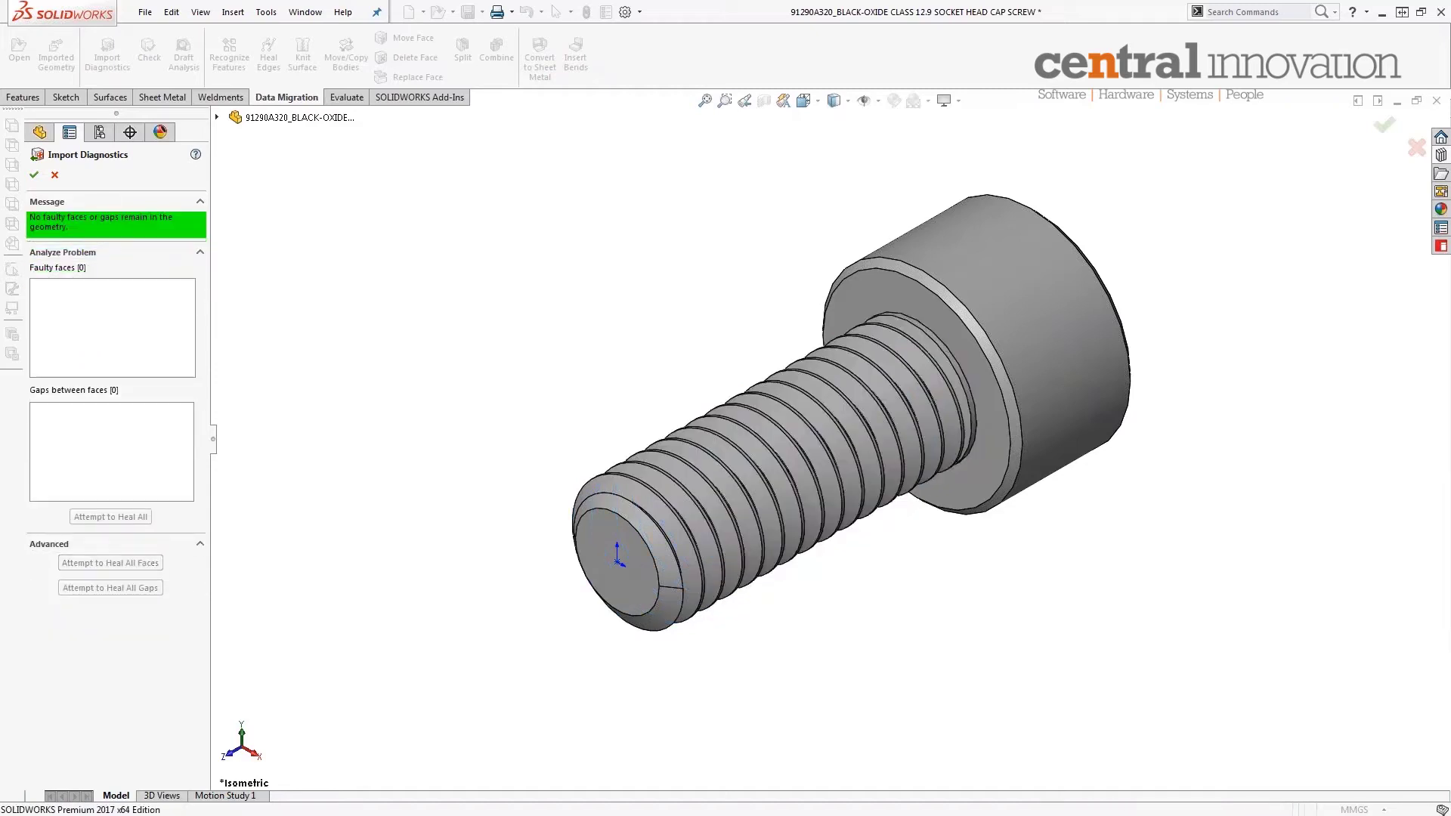
click(34, 176)
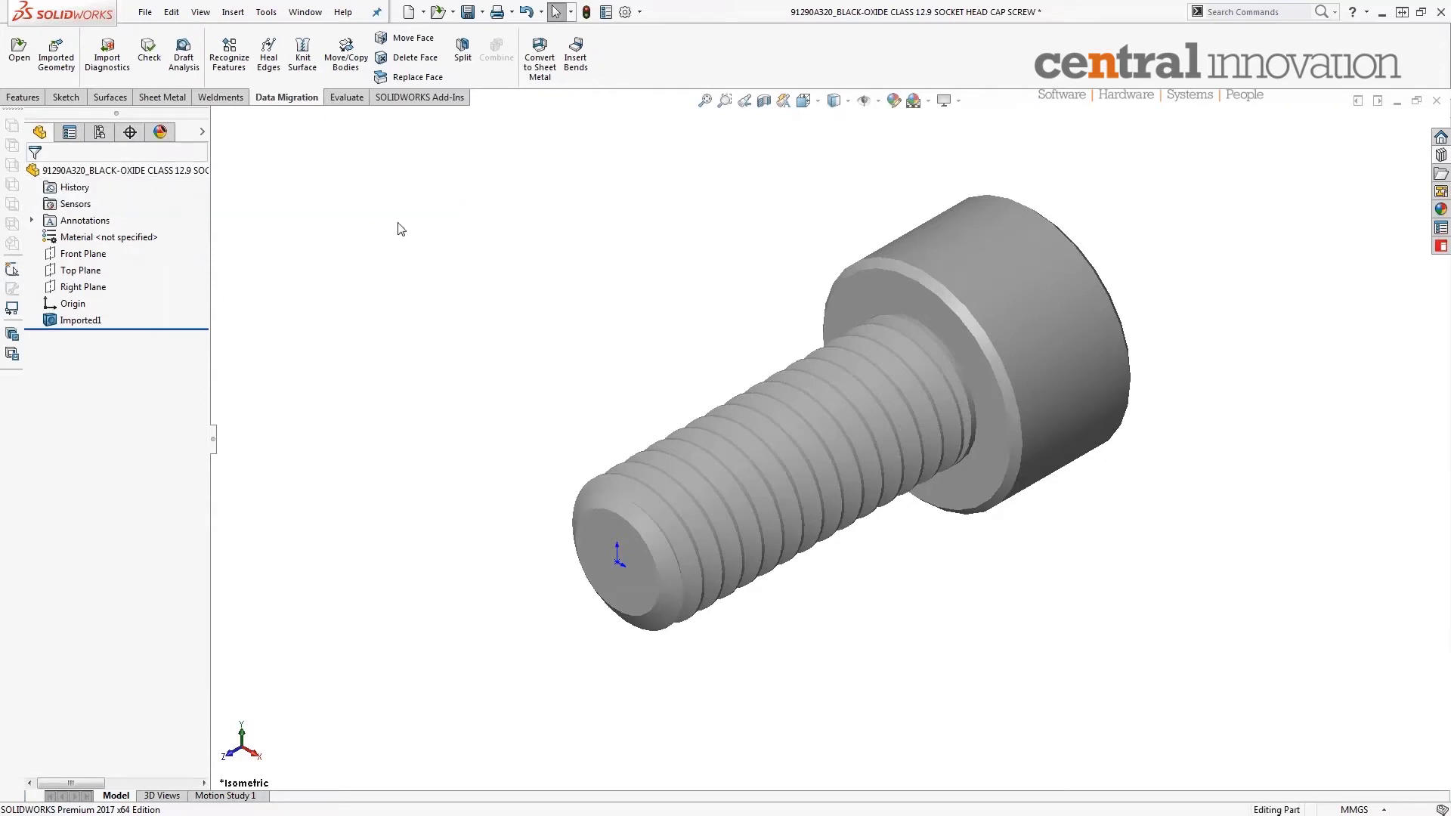
Rerun Import Diagnostics on Imported1, add a side face of the hex socket to the faulty faces list and view its repair and delete options
middle_drag(551, 302, 510, 308)
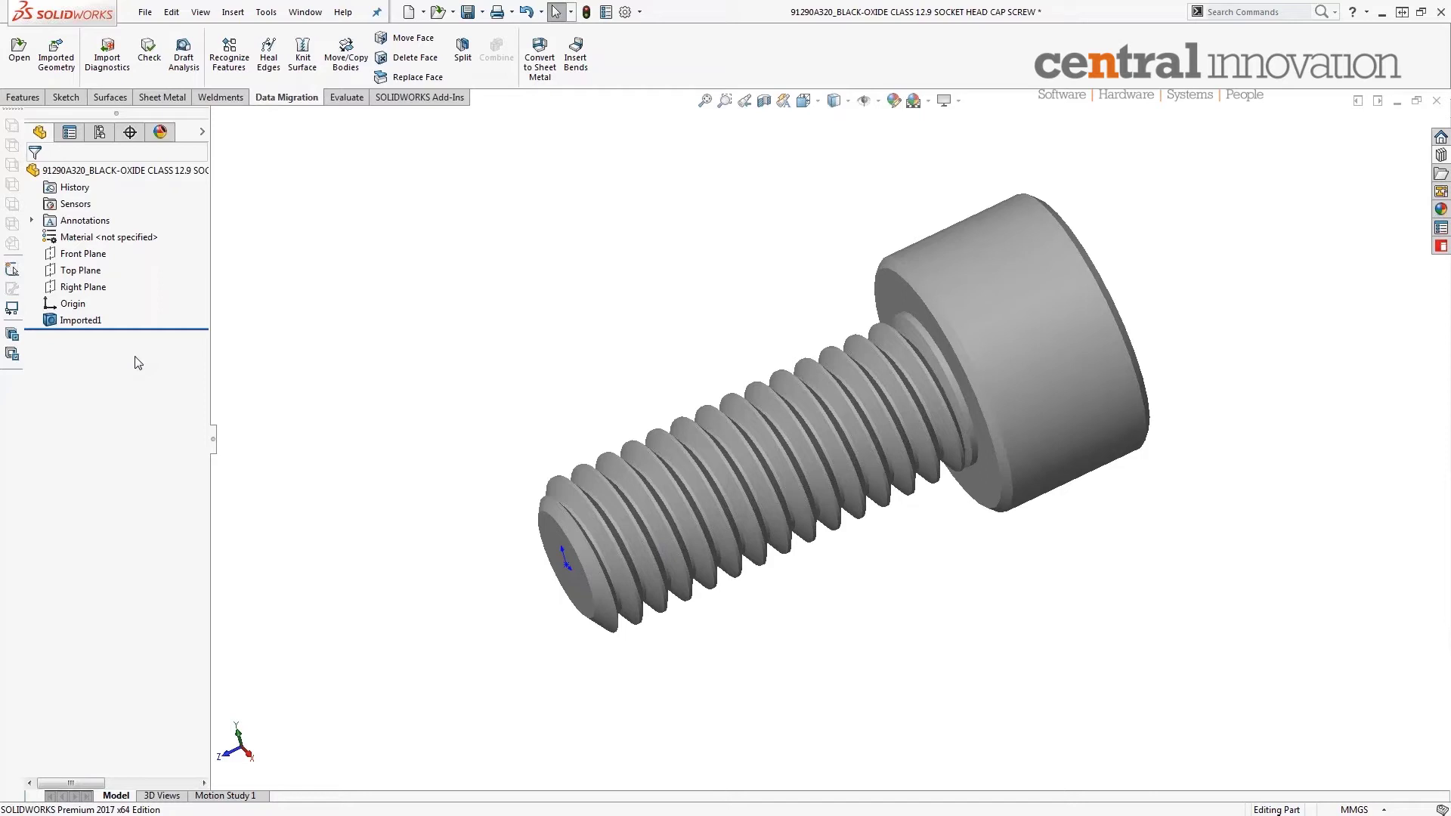
middle_drag(388, 330, 421, 318)
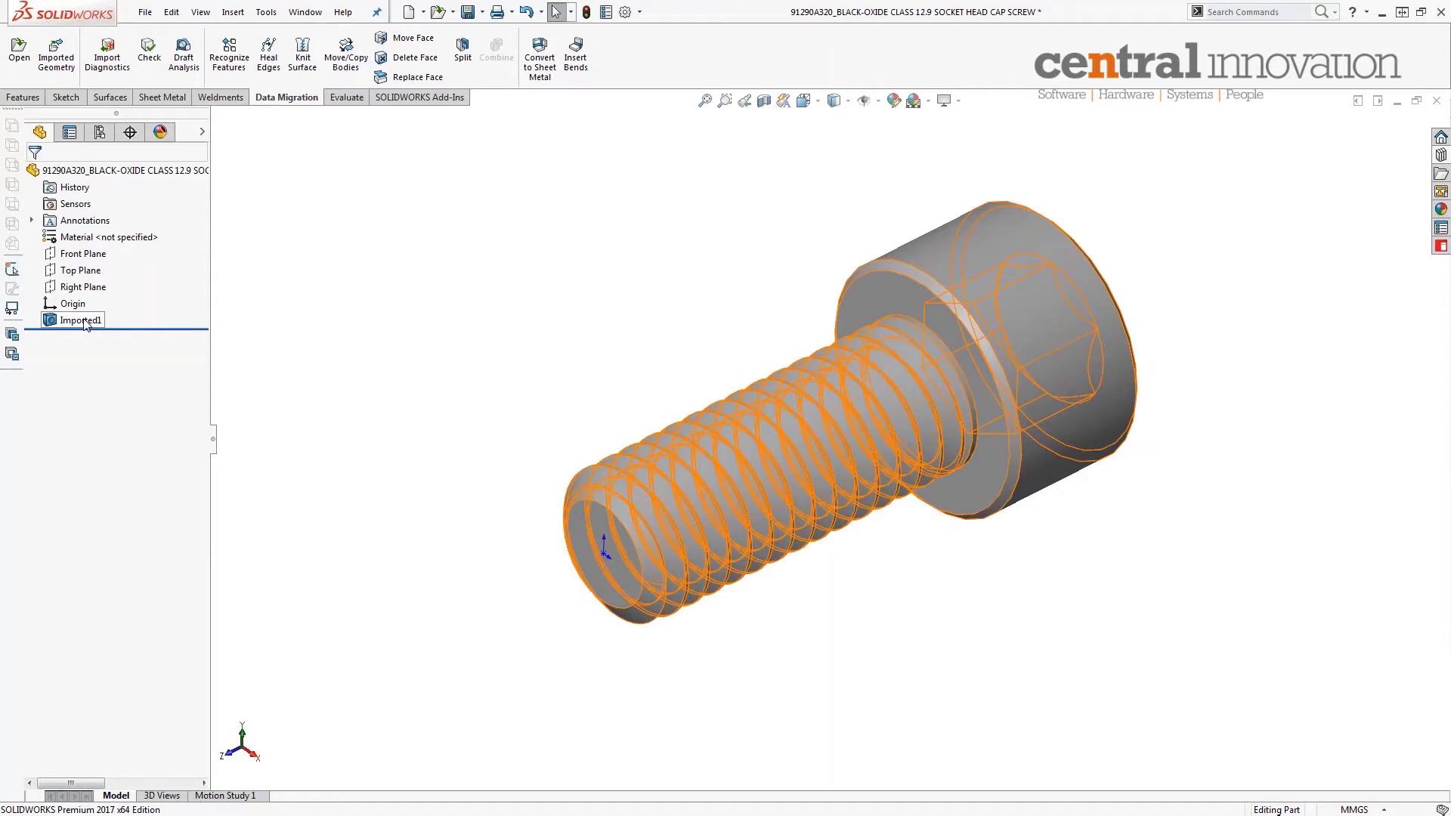
middle_drag(479, 340, 340, 382)
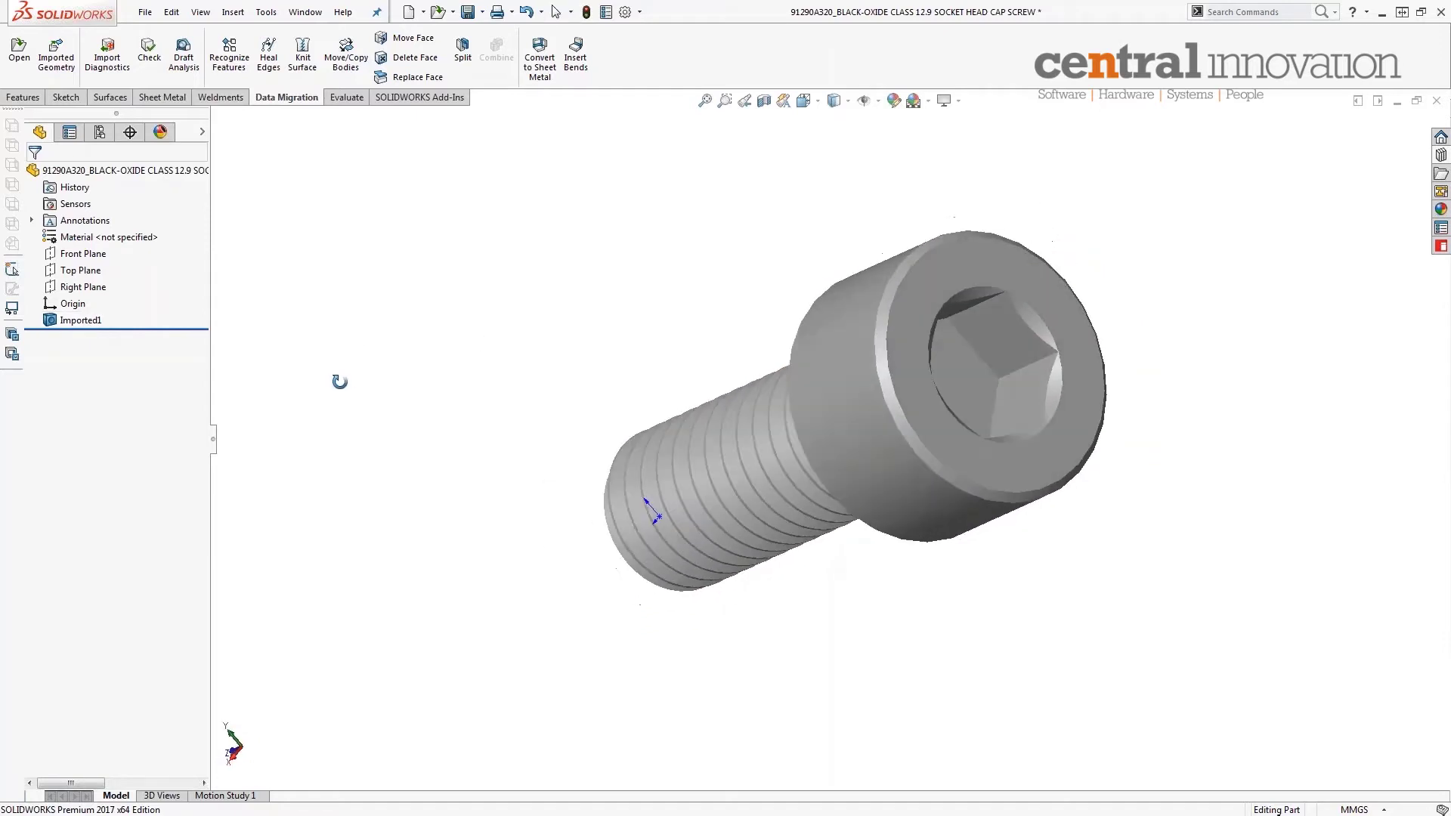
right_click(93, 325)
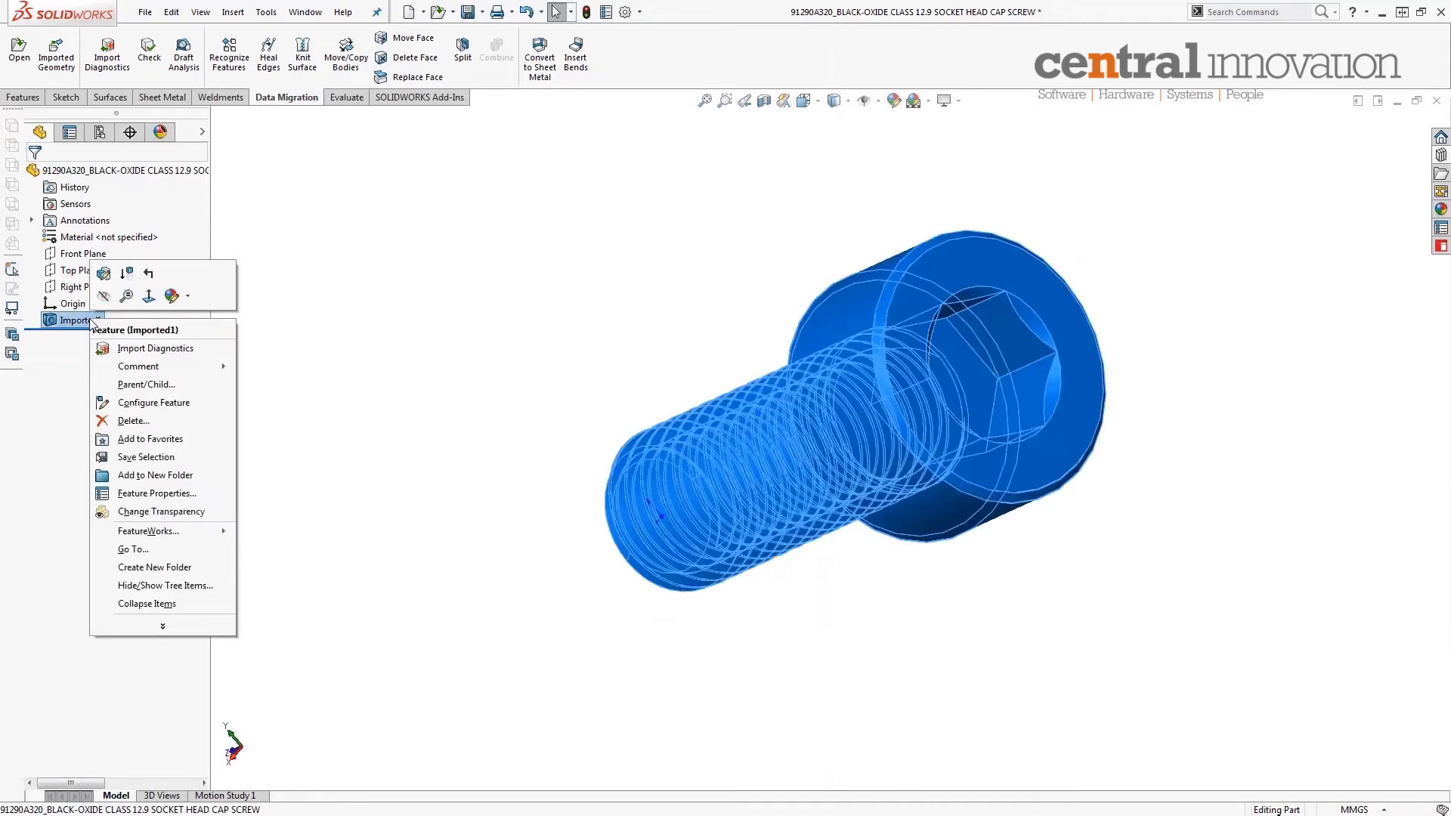
click(154, 349)
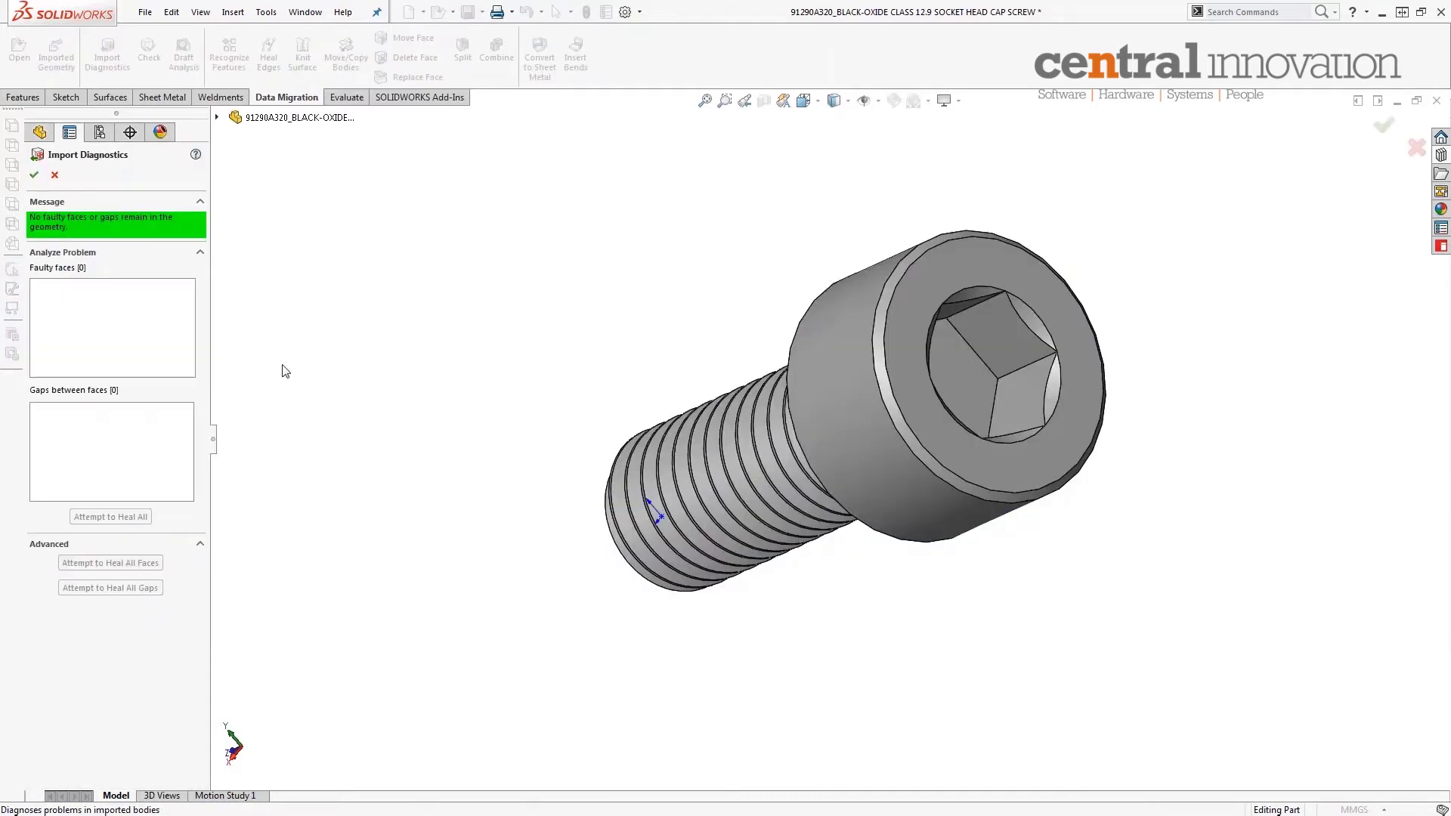
middle_drag(327, 369, 320, 371)
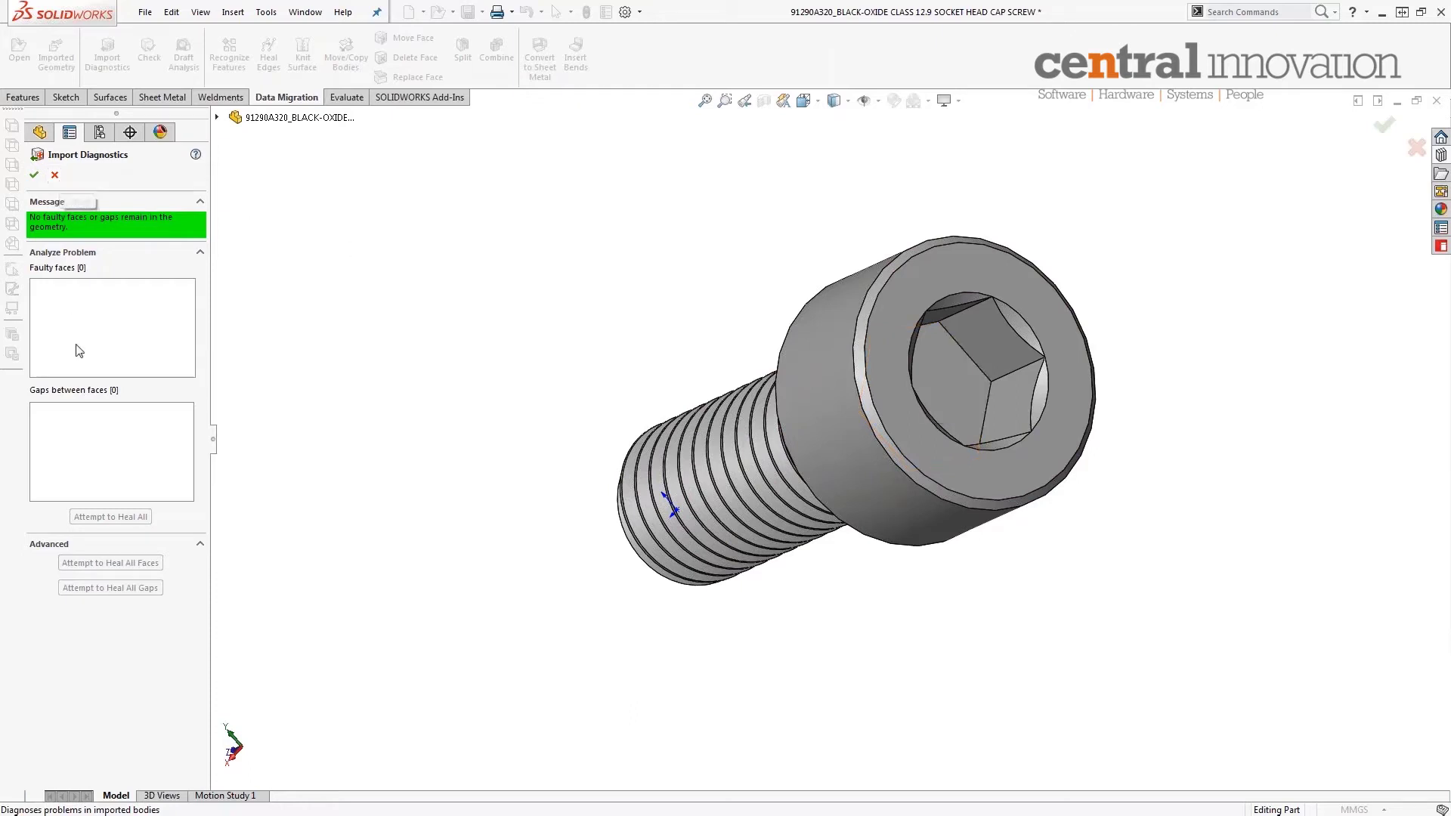
click(940, 373)
right_click(127, 342)
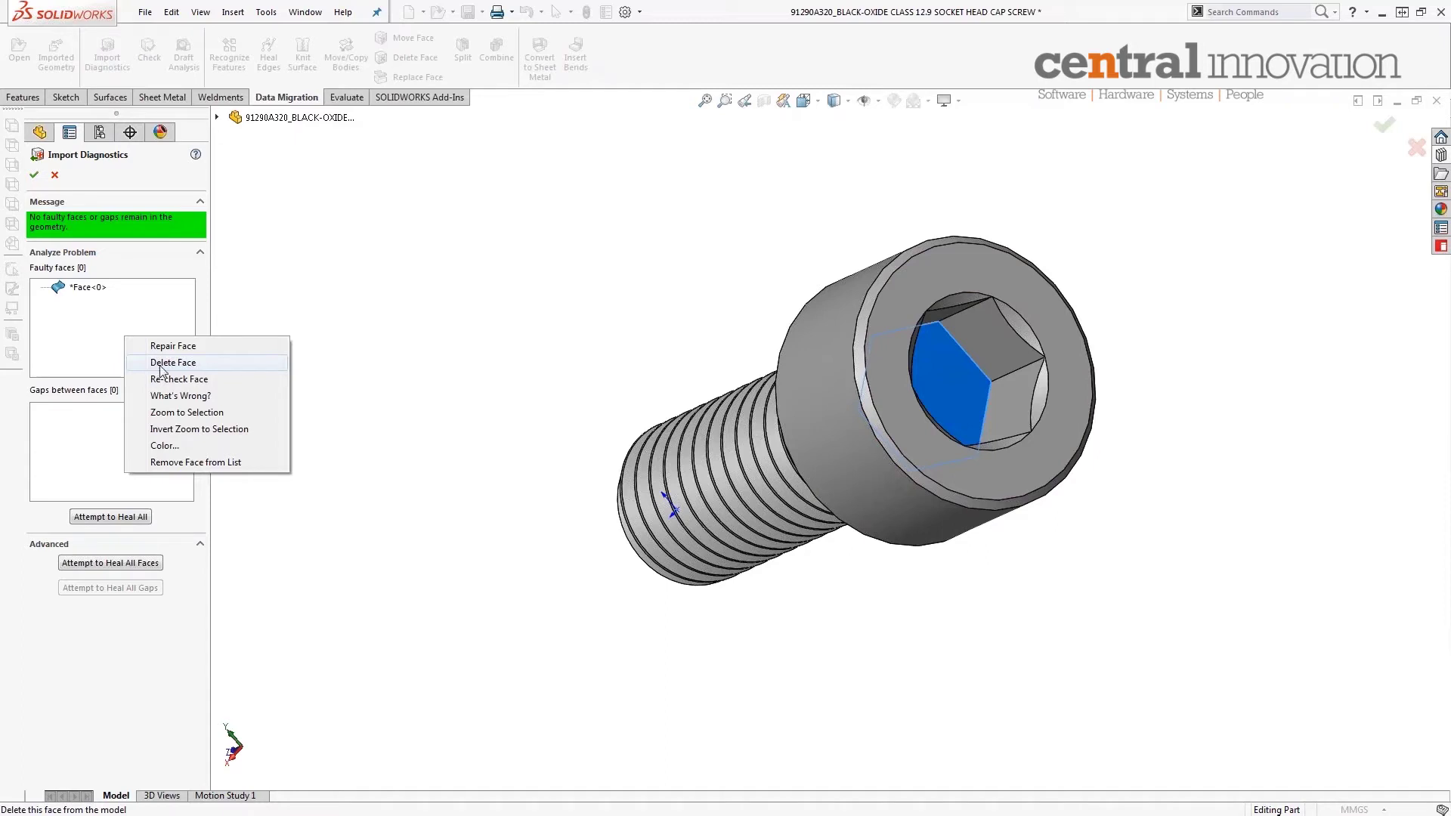
click(235, 346)
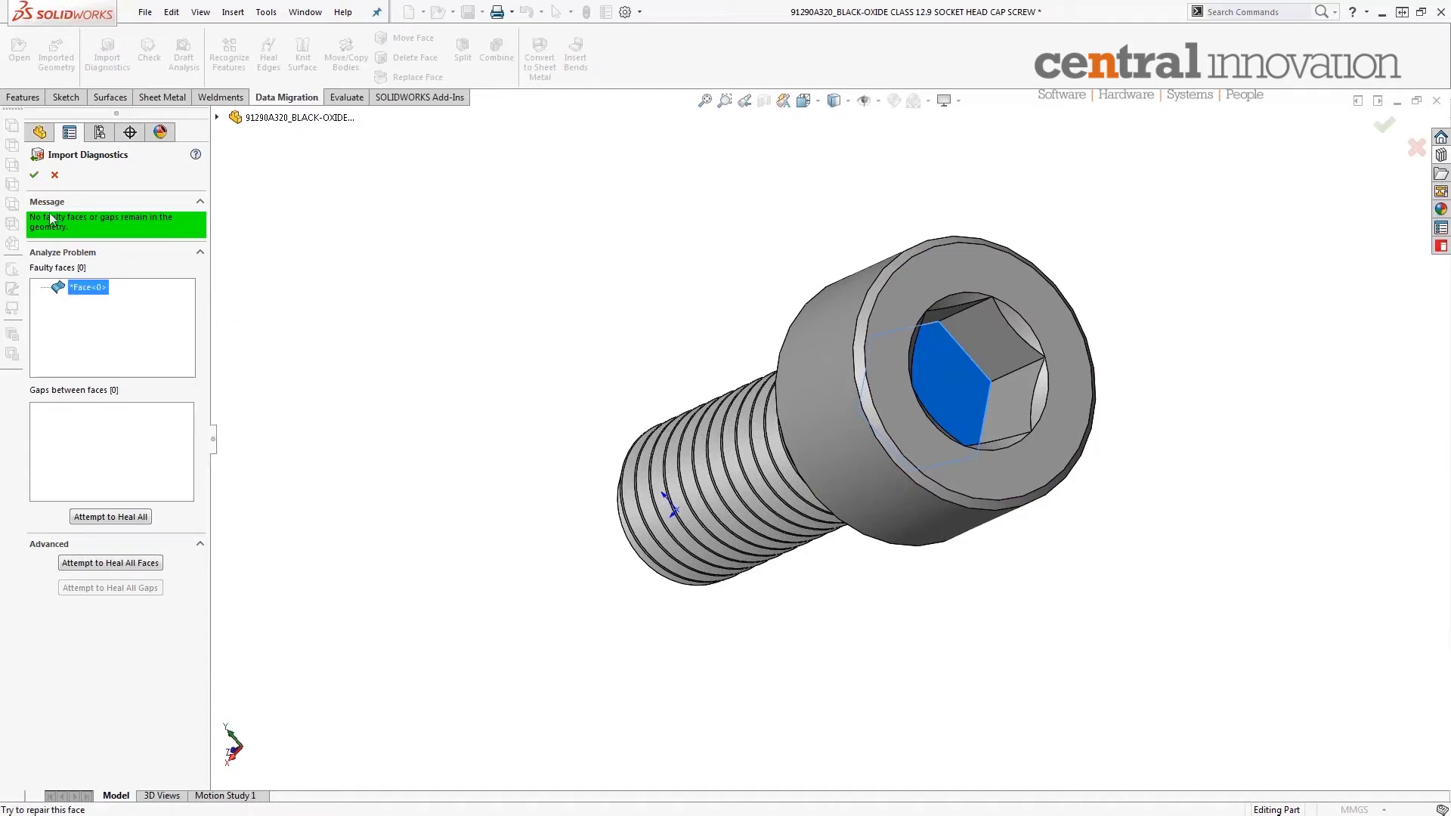
click(35, 175)
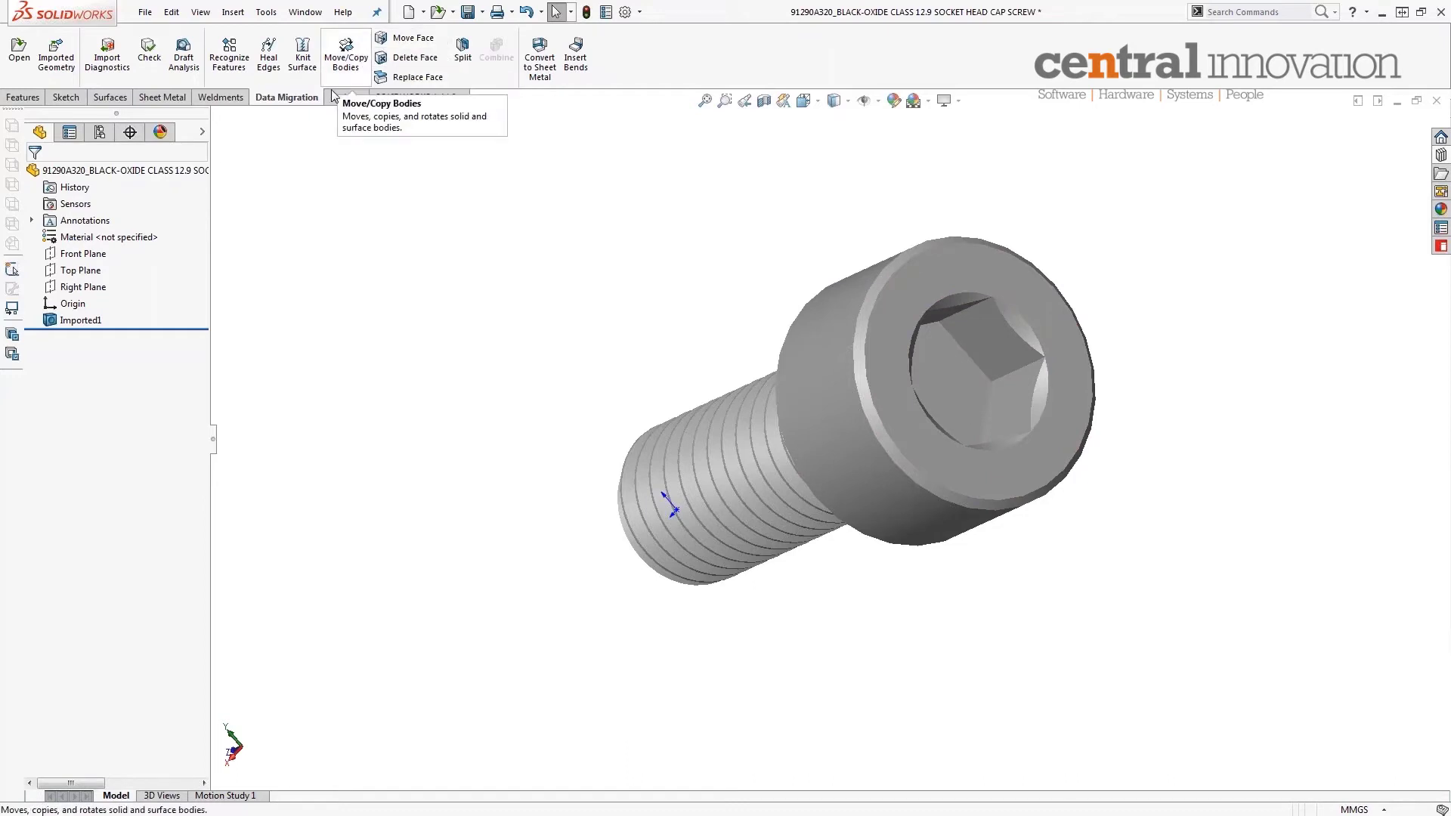
click(200, 11)
mouse_move(233, 11)
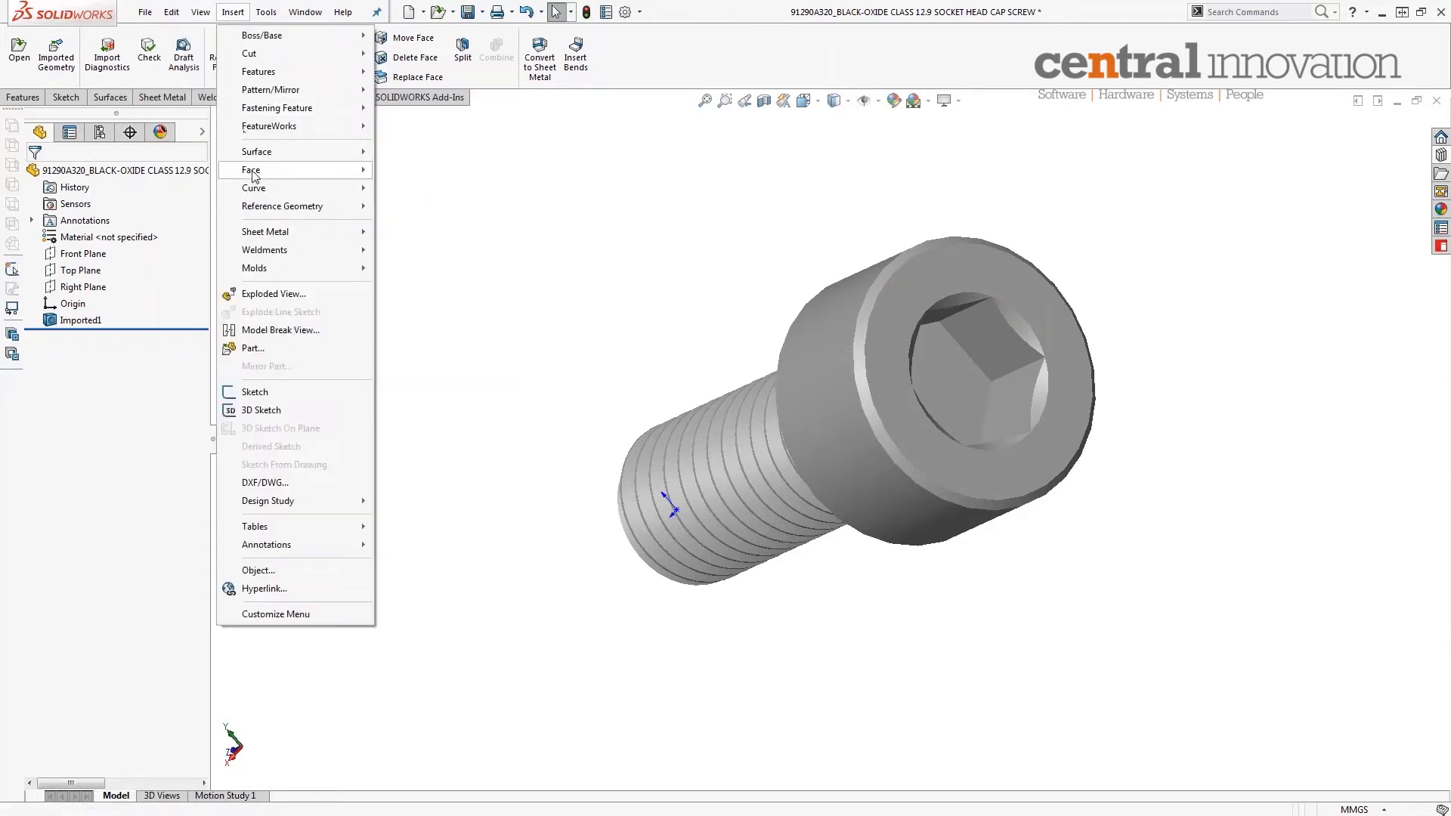
mouse_move(254, 169)
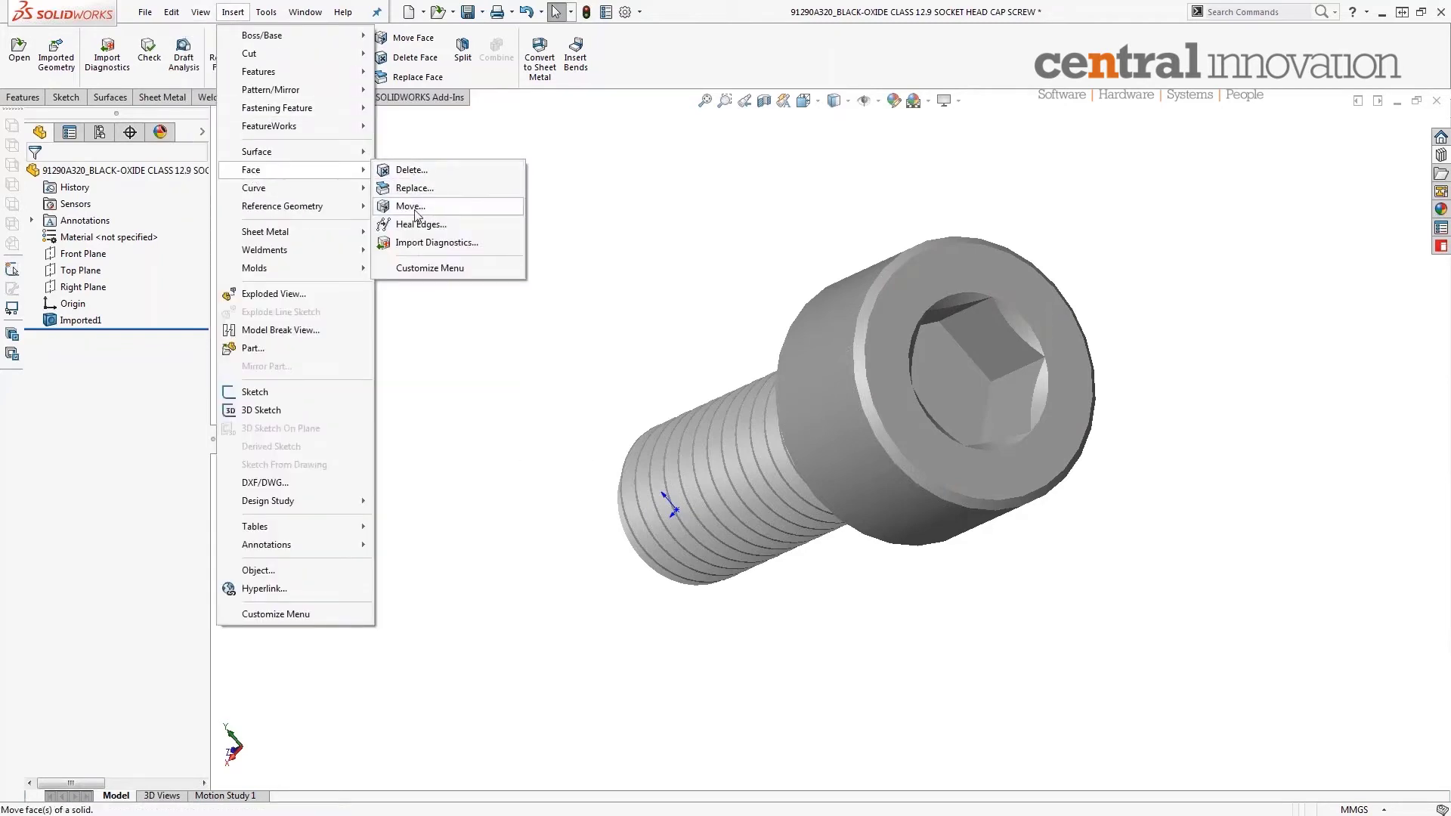
click(608, 151)
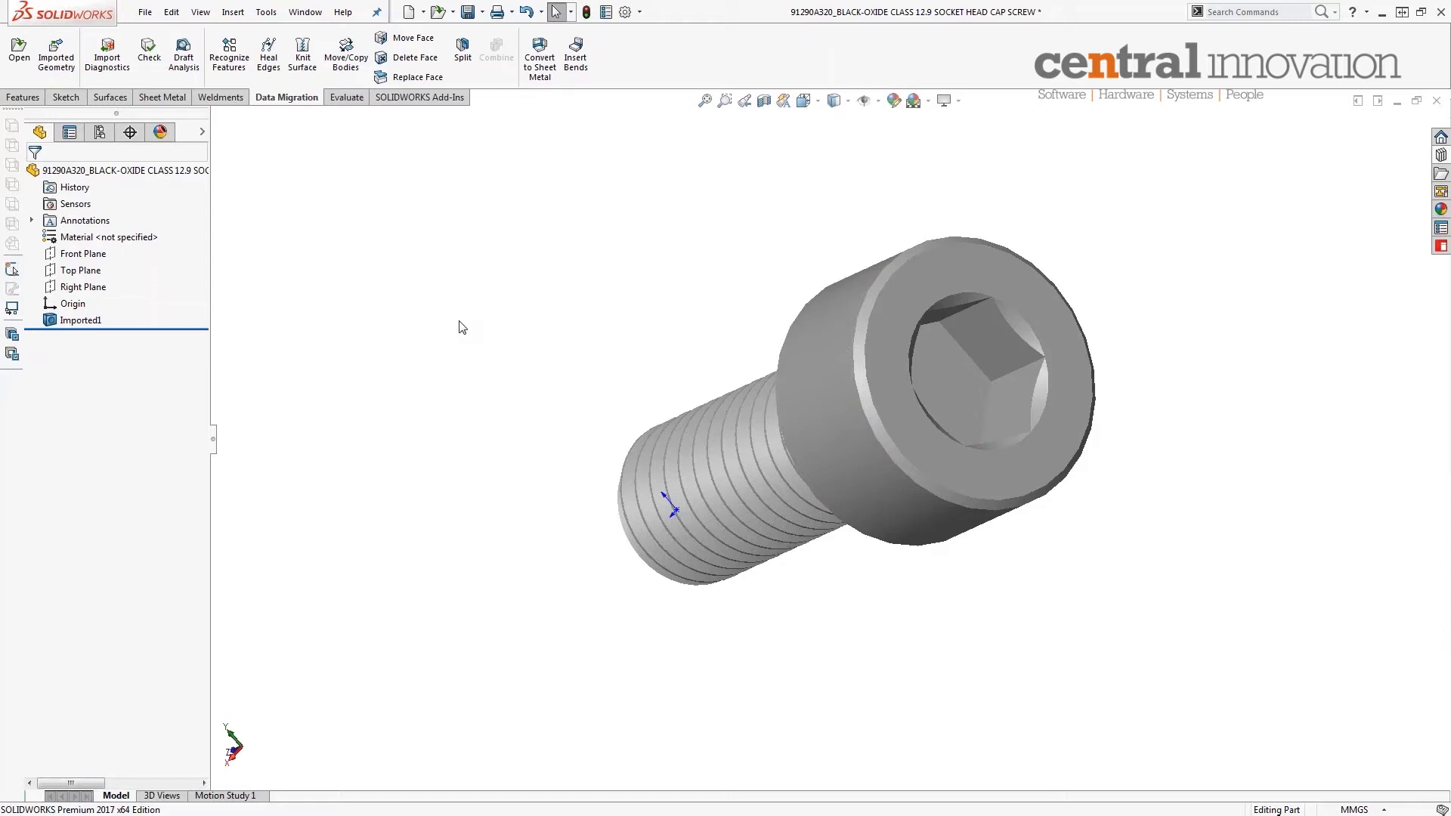
Check the Delete Face option in Import Diagnostics for a hex socket side face of Imported1, and cancel the diagnostics
middle_drag(456, 302, 475, 284)
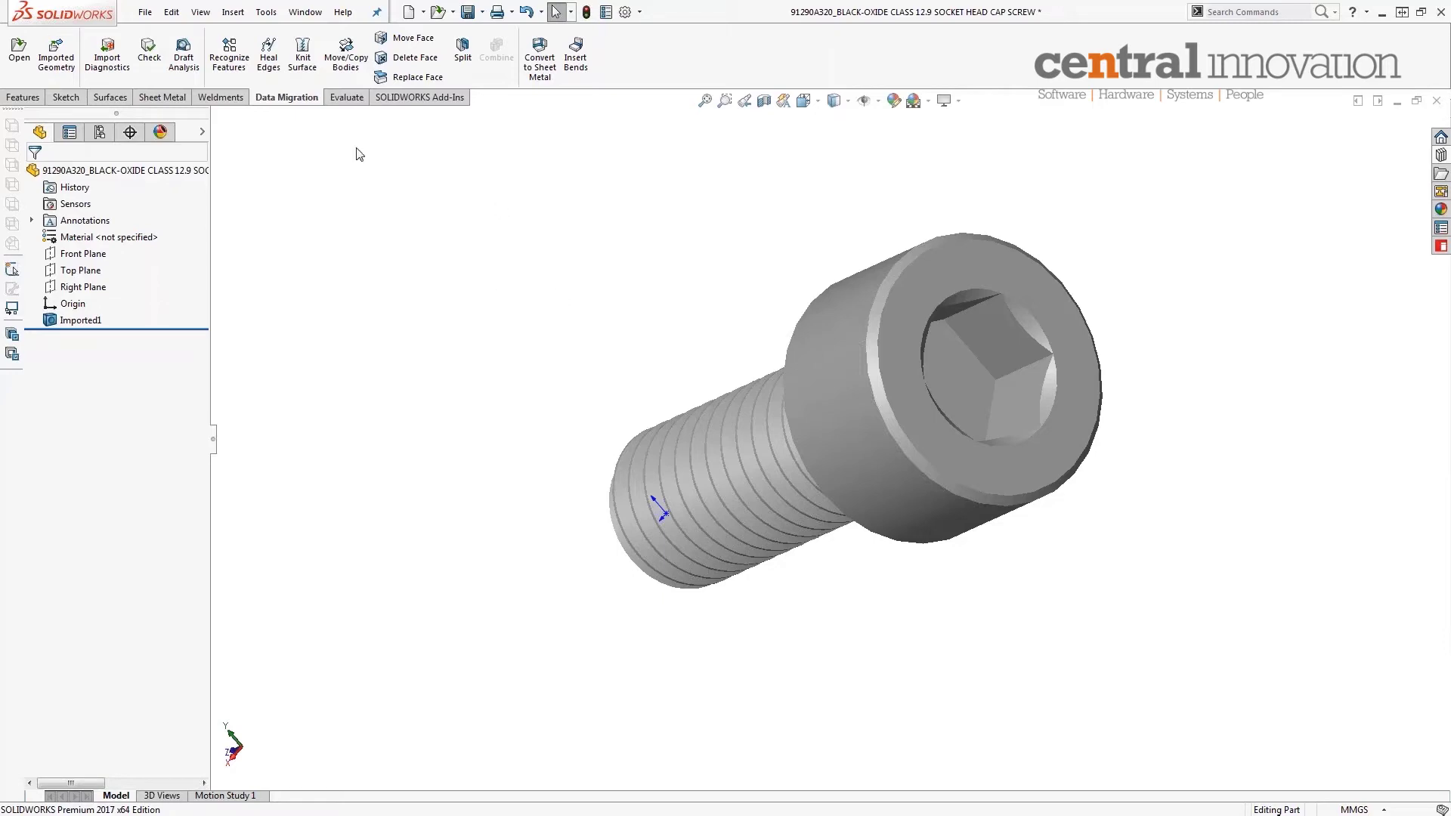
right_click(85, 324)
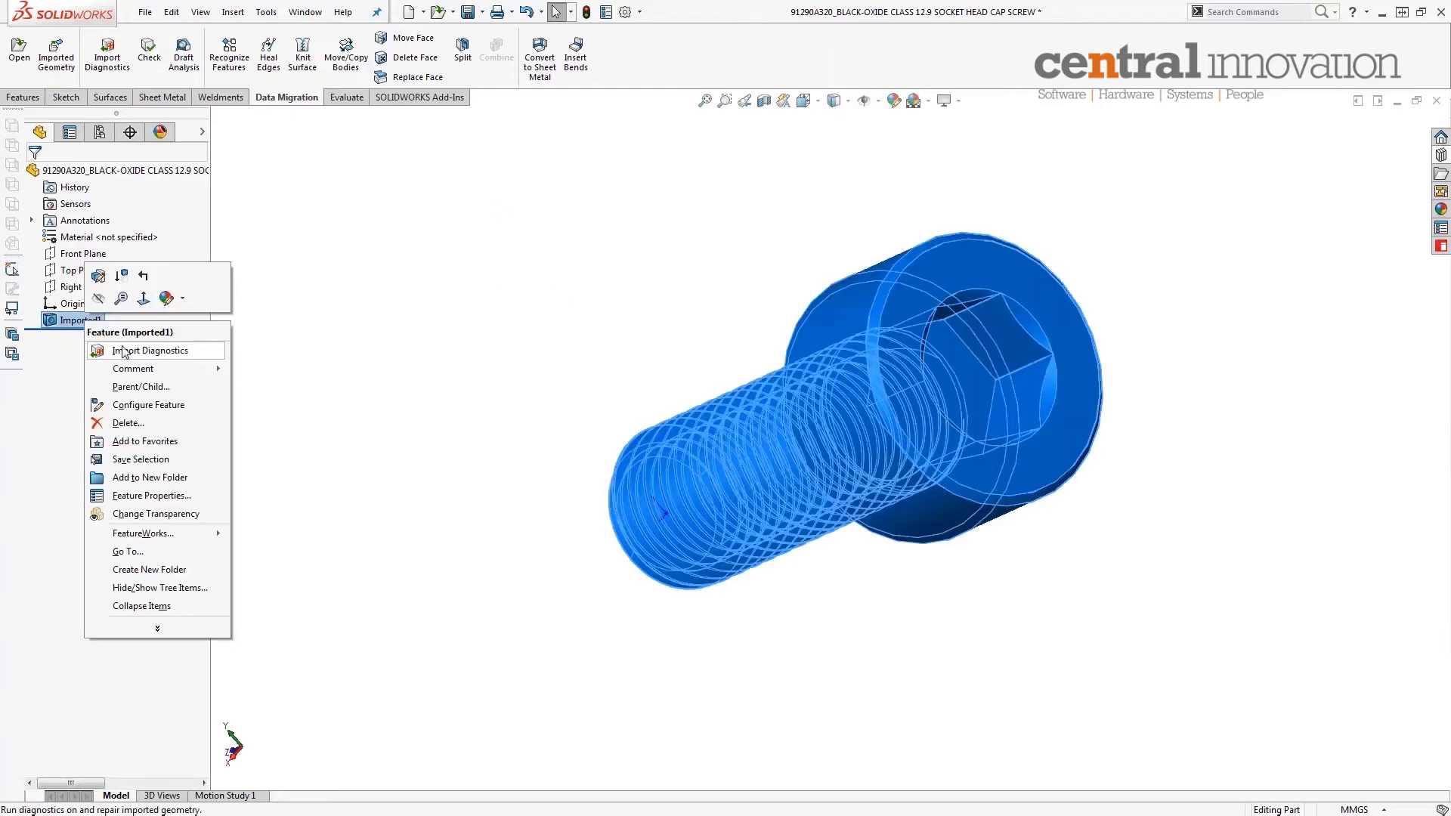
click(106, 350)
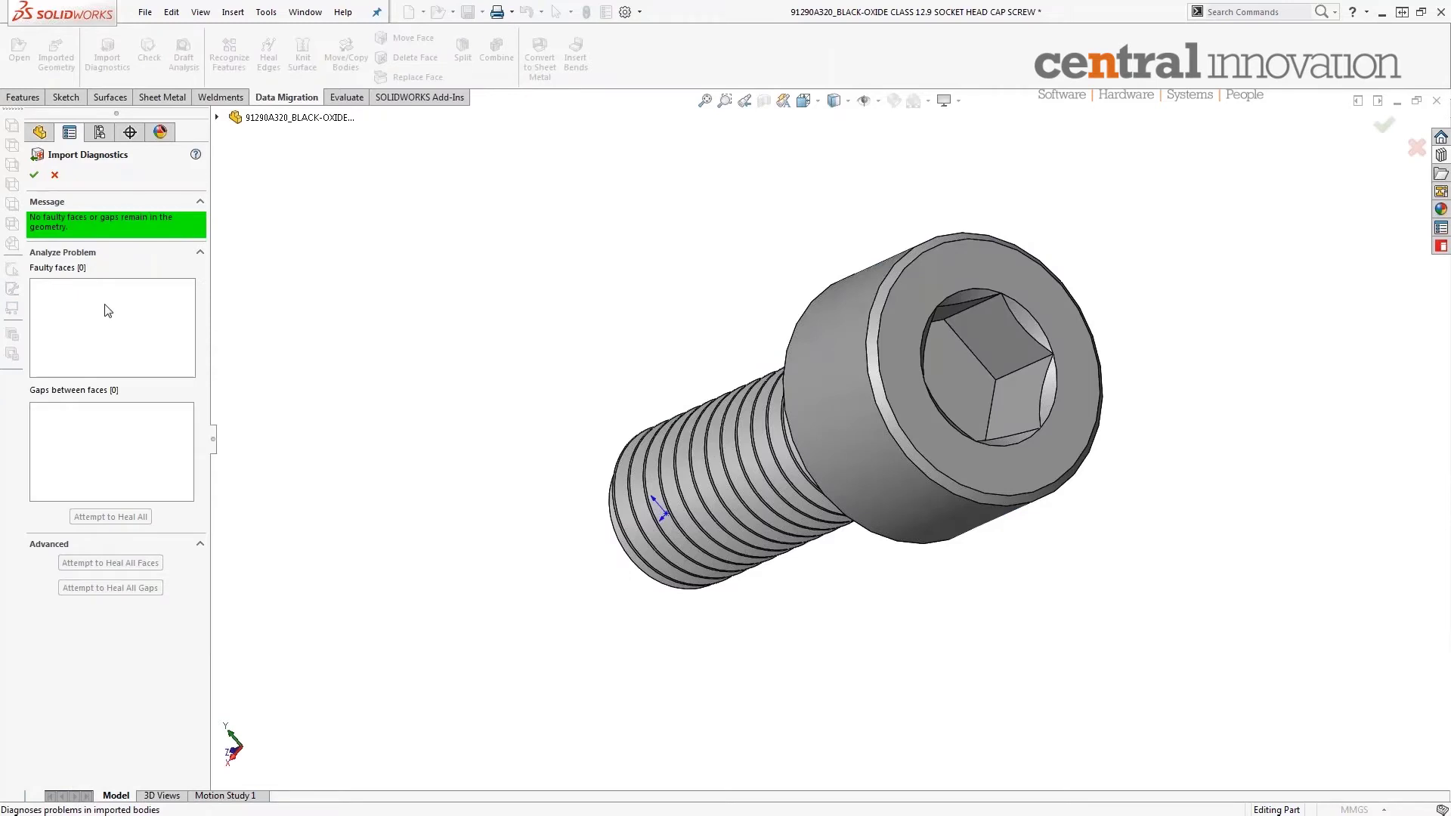
right_click(141, 318)
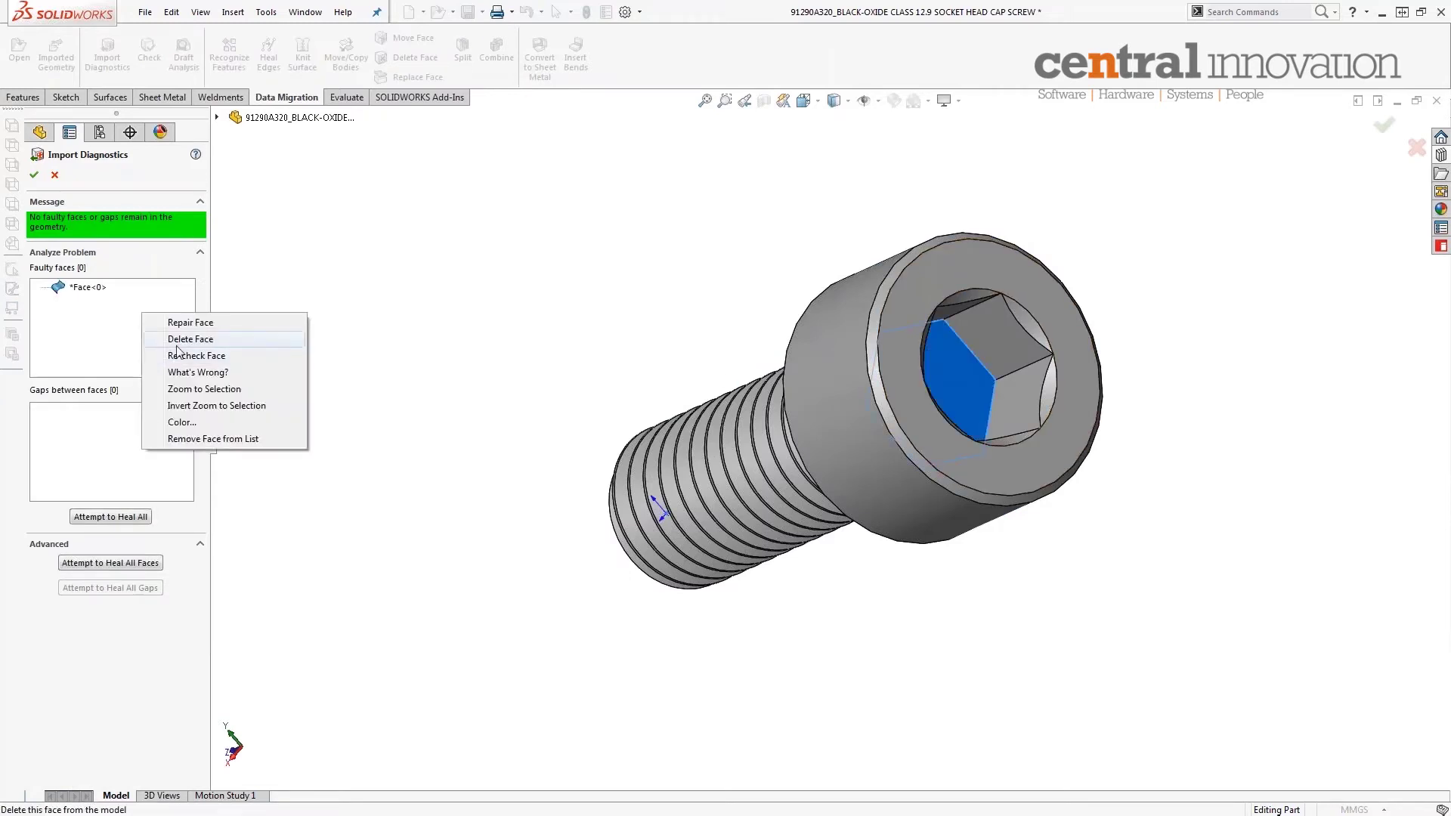
click(177, 340)
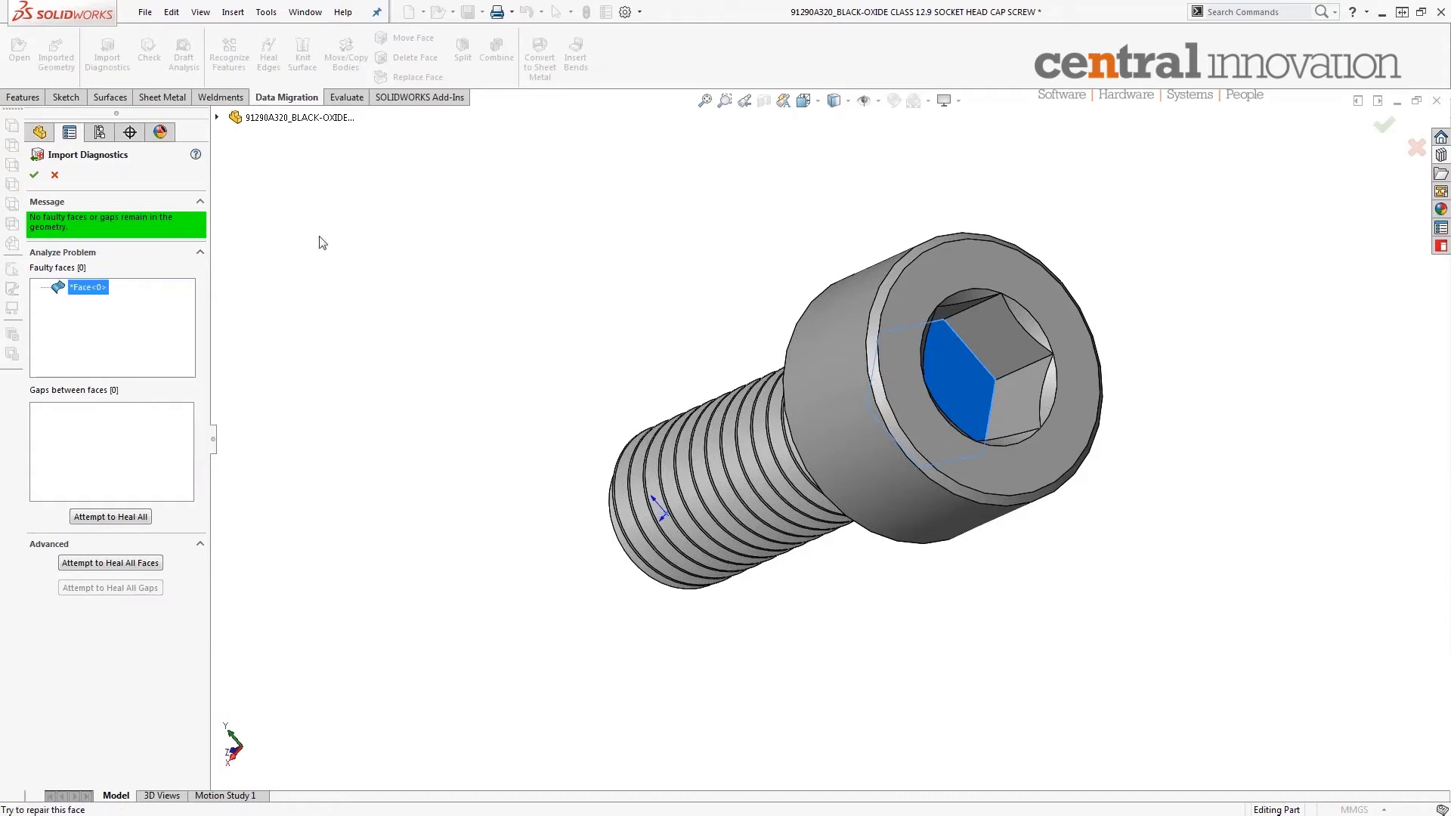
click(54, 174)
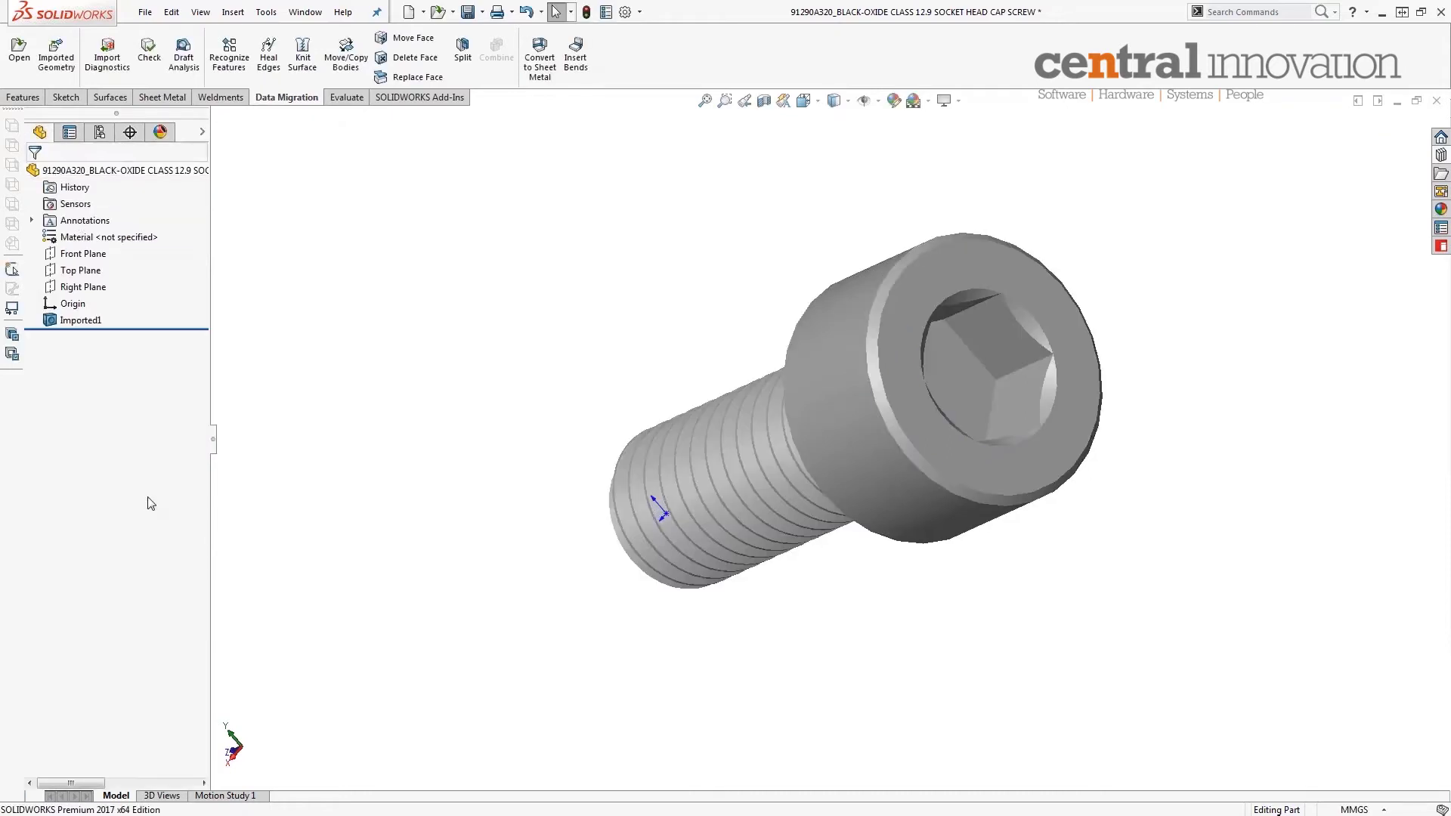